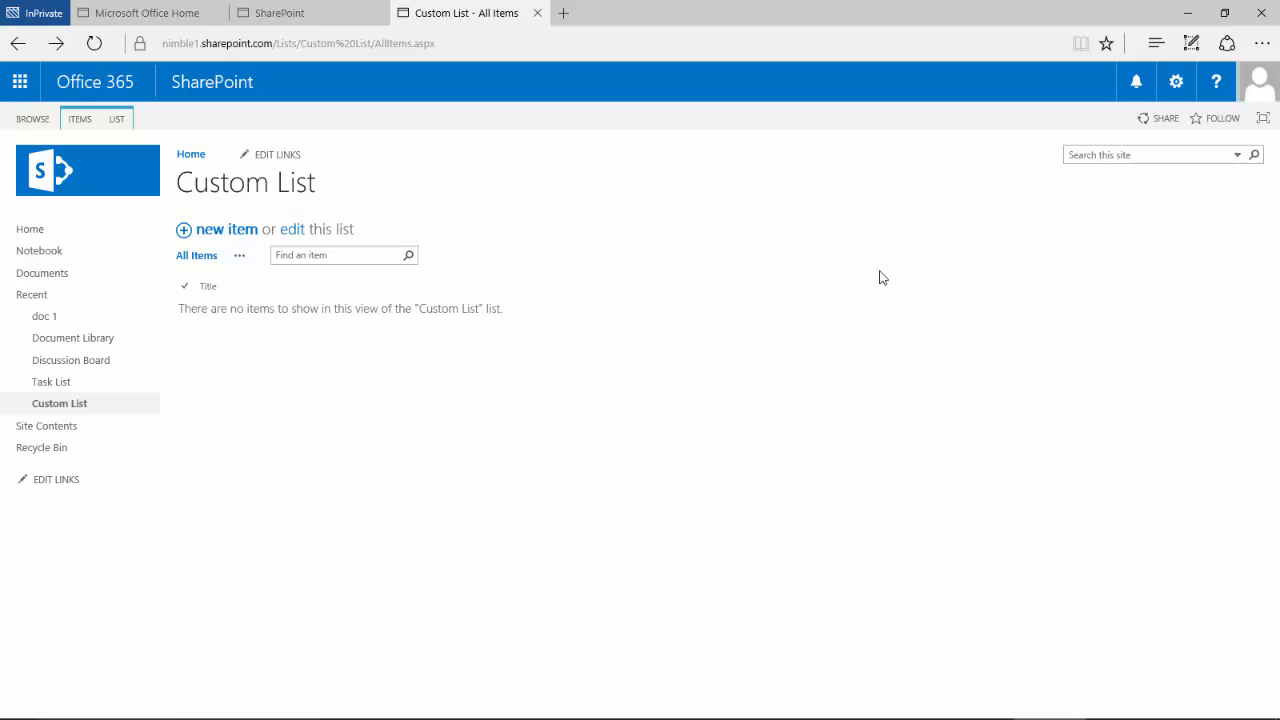
Look at the site's settings options and at the Custom List's blank new item form without adding an item
left_click(1177, 88)
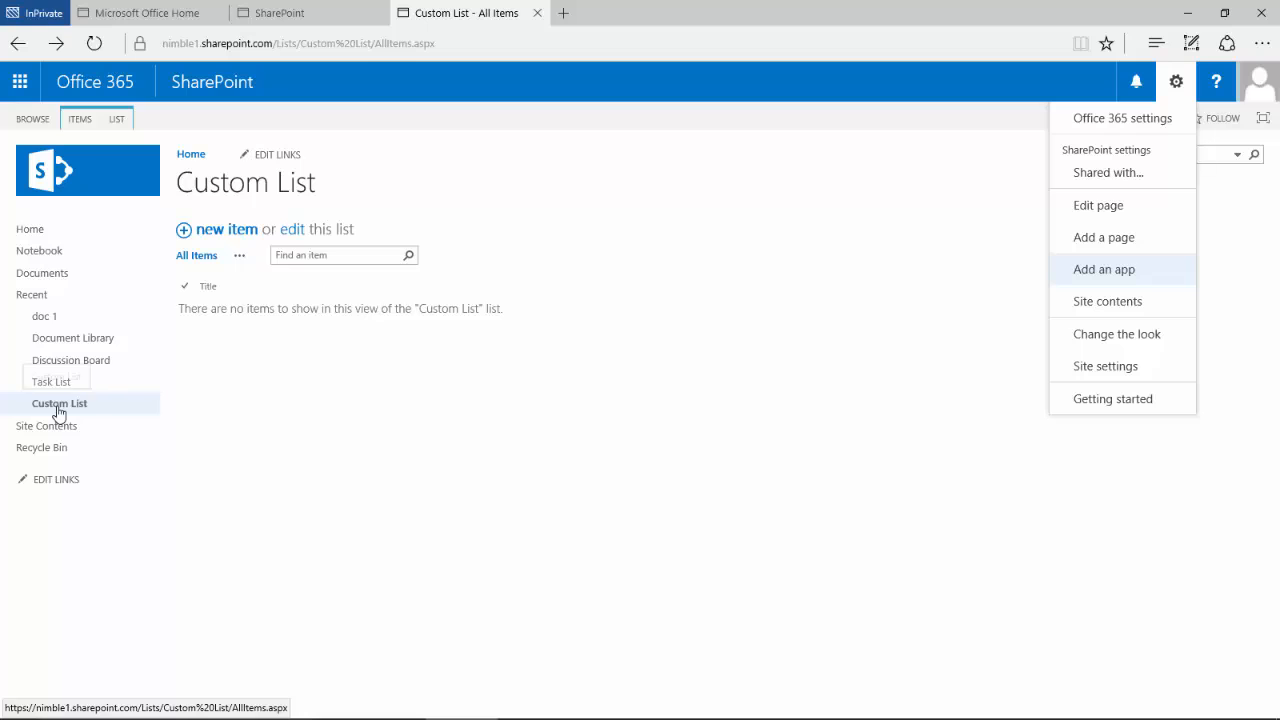
left_click(605, 297)
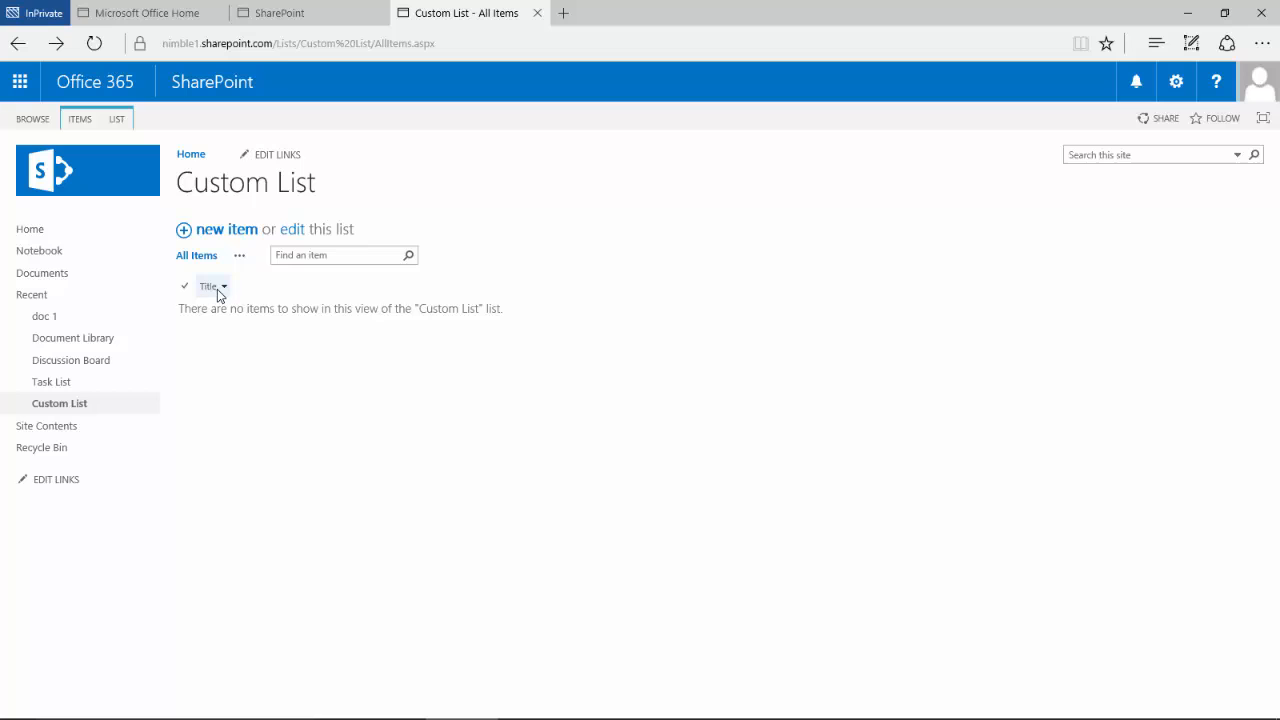
left_click(224, 232)
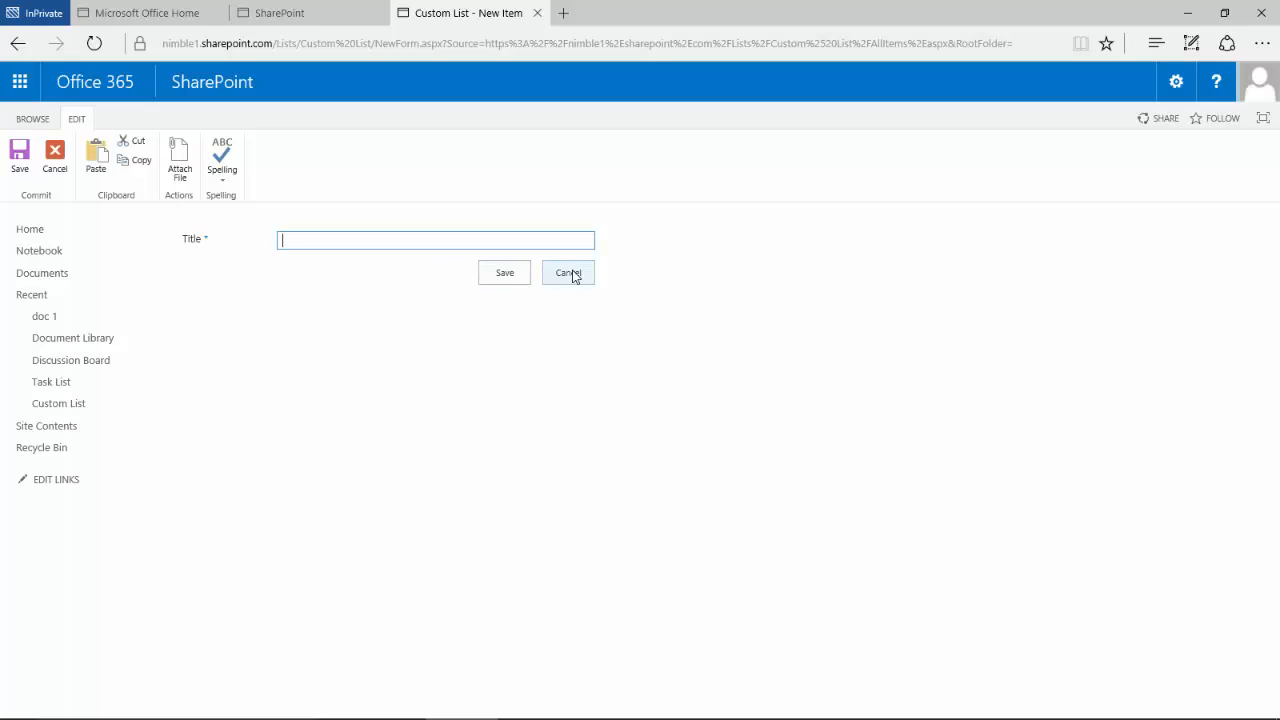
left_click(573, 276)
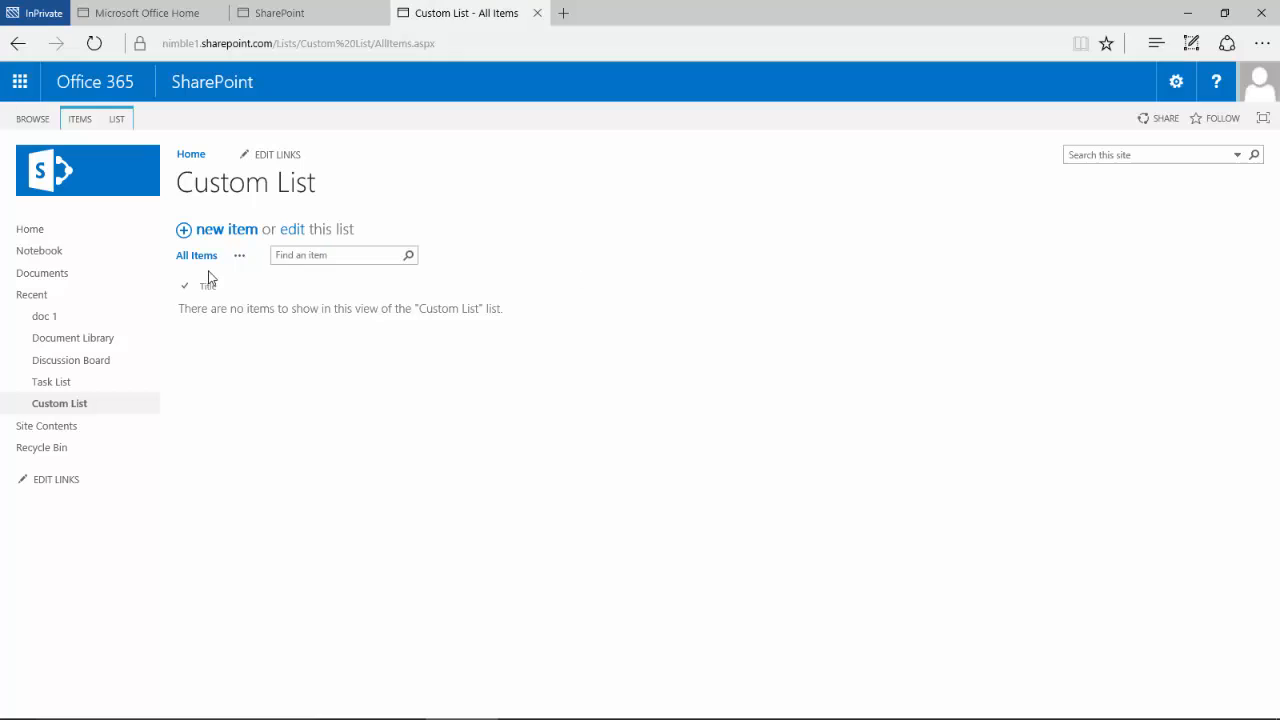
Preview the Custom List in the Quick Edit grid, return to the standard view, and check its view options
left_click(294, 232)
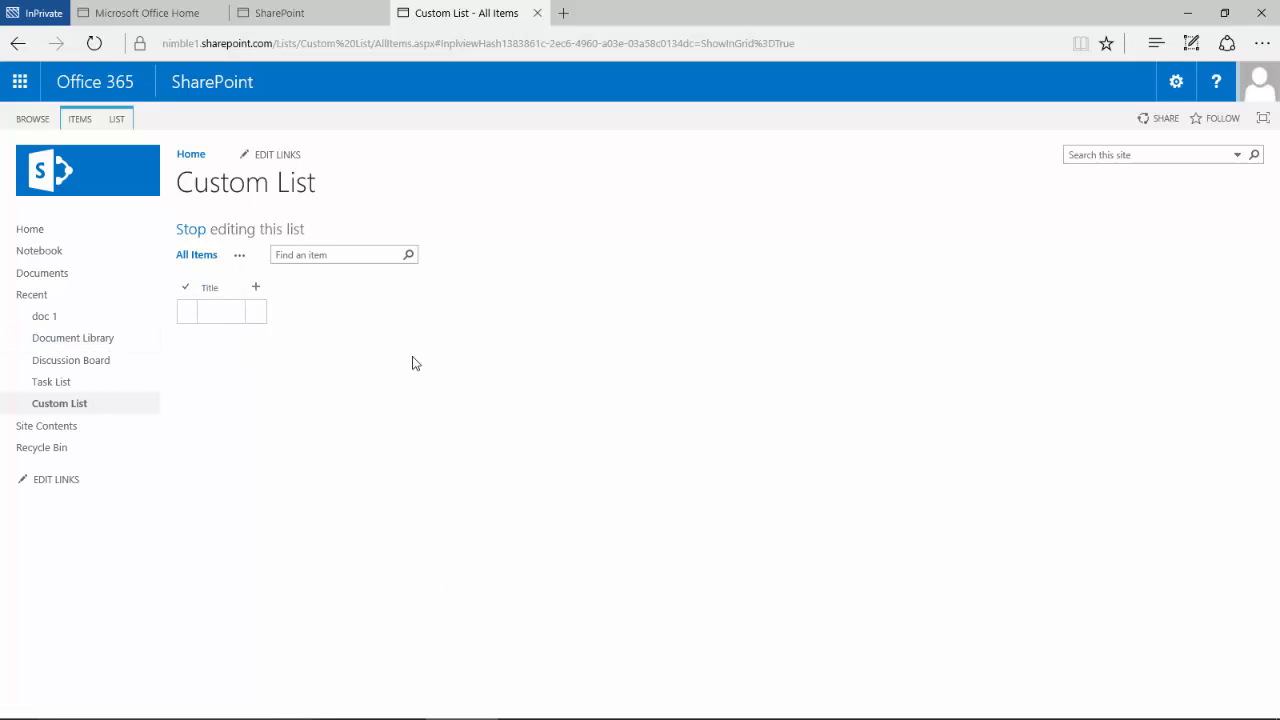
left_click(193, 237)
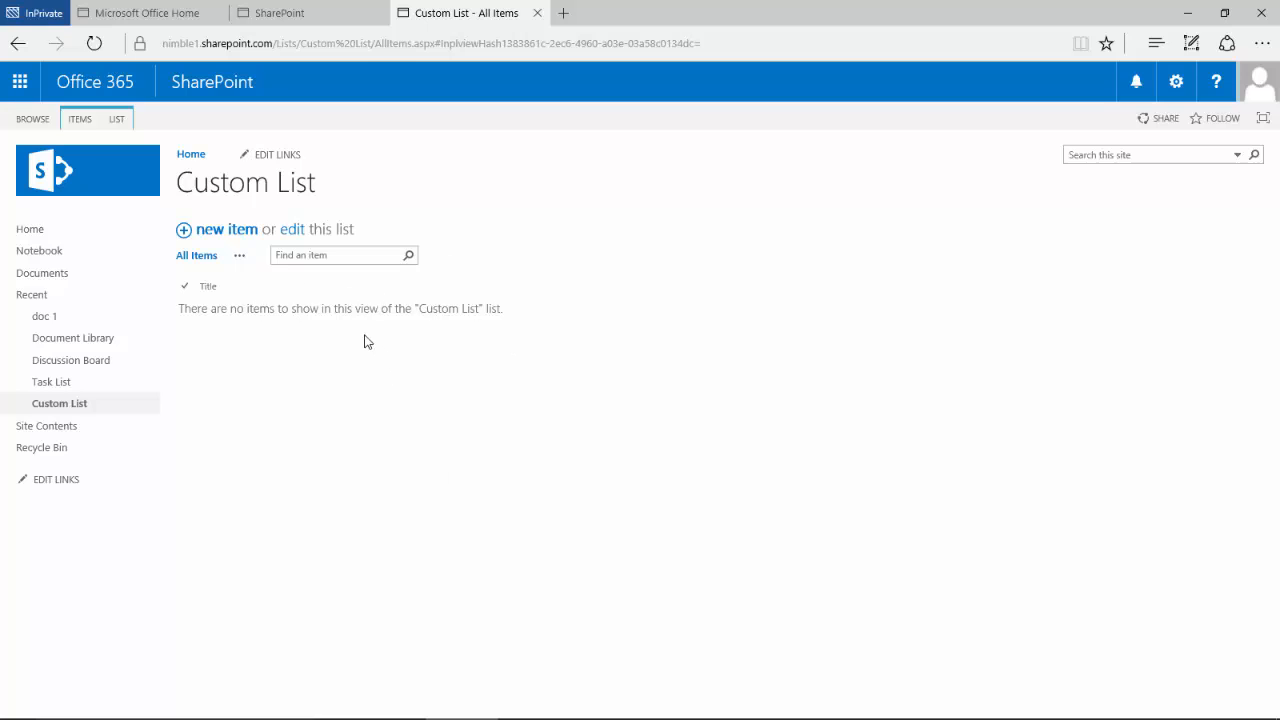
left_click(117, 120)
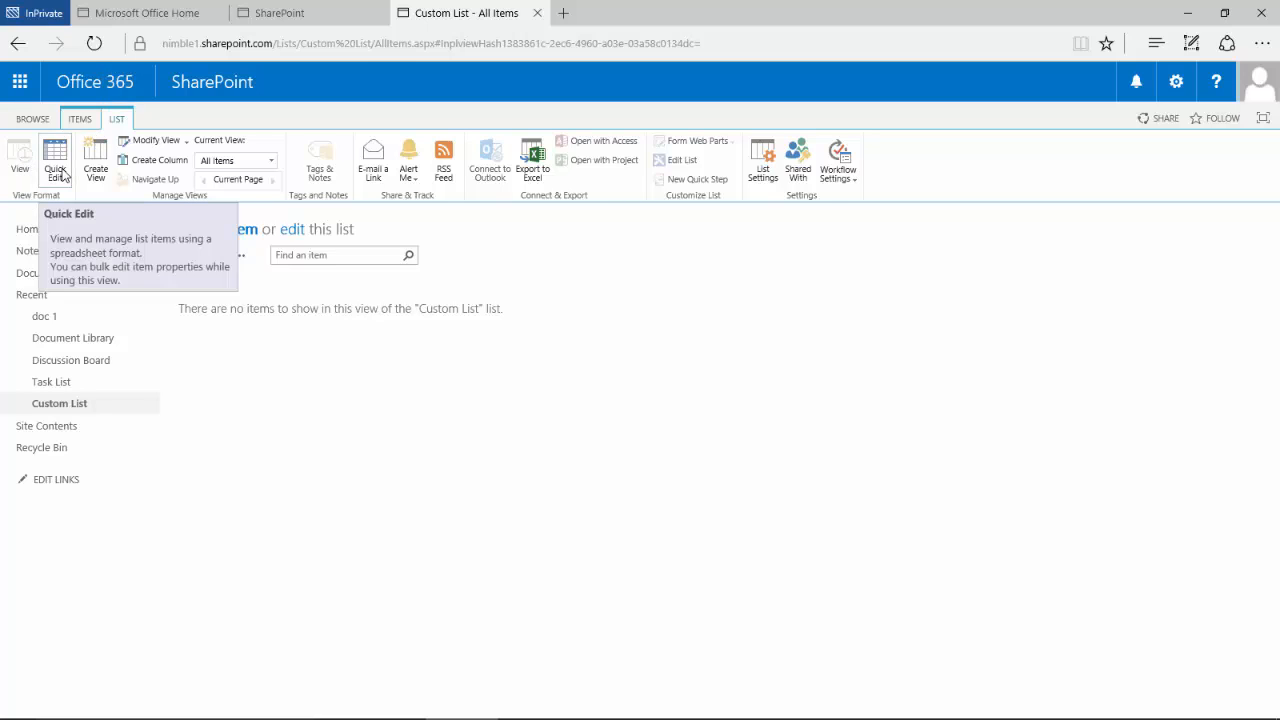
left_click(62, 174)
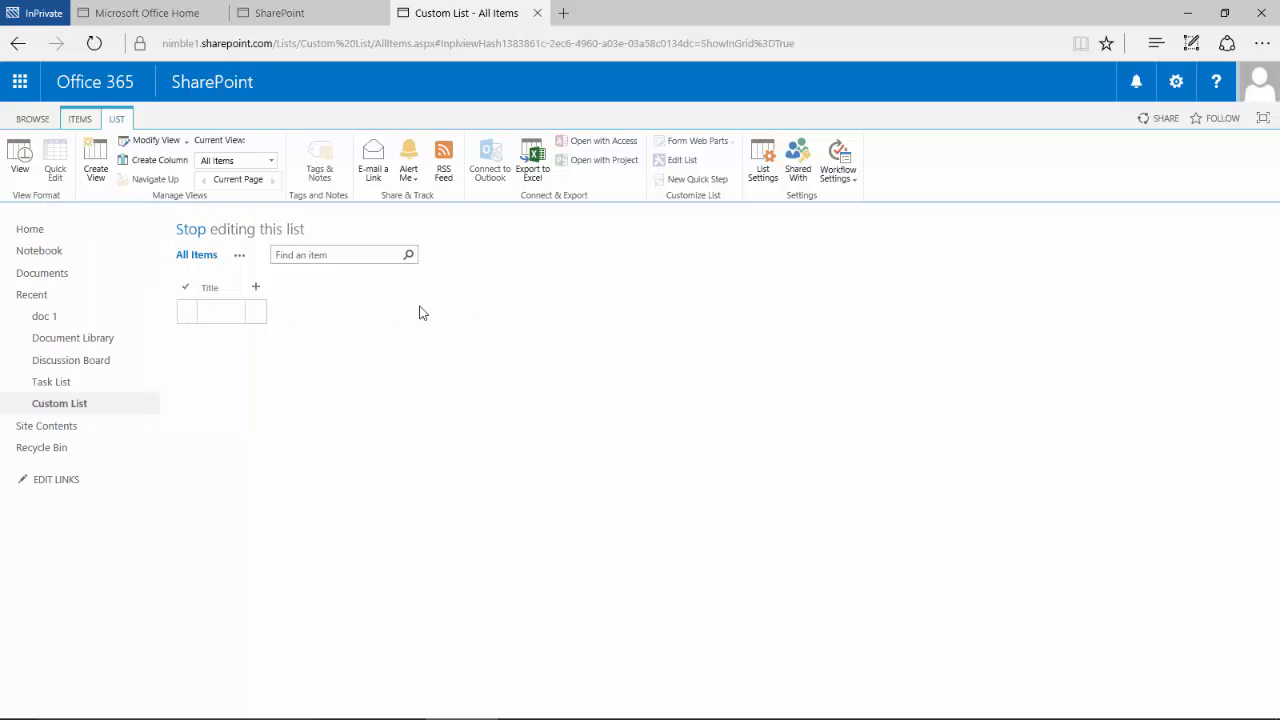
left_click_drag(233, 295, 197, 238)
left_click(196, 234)
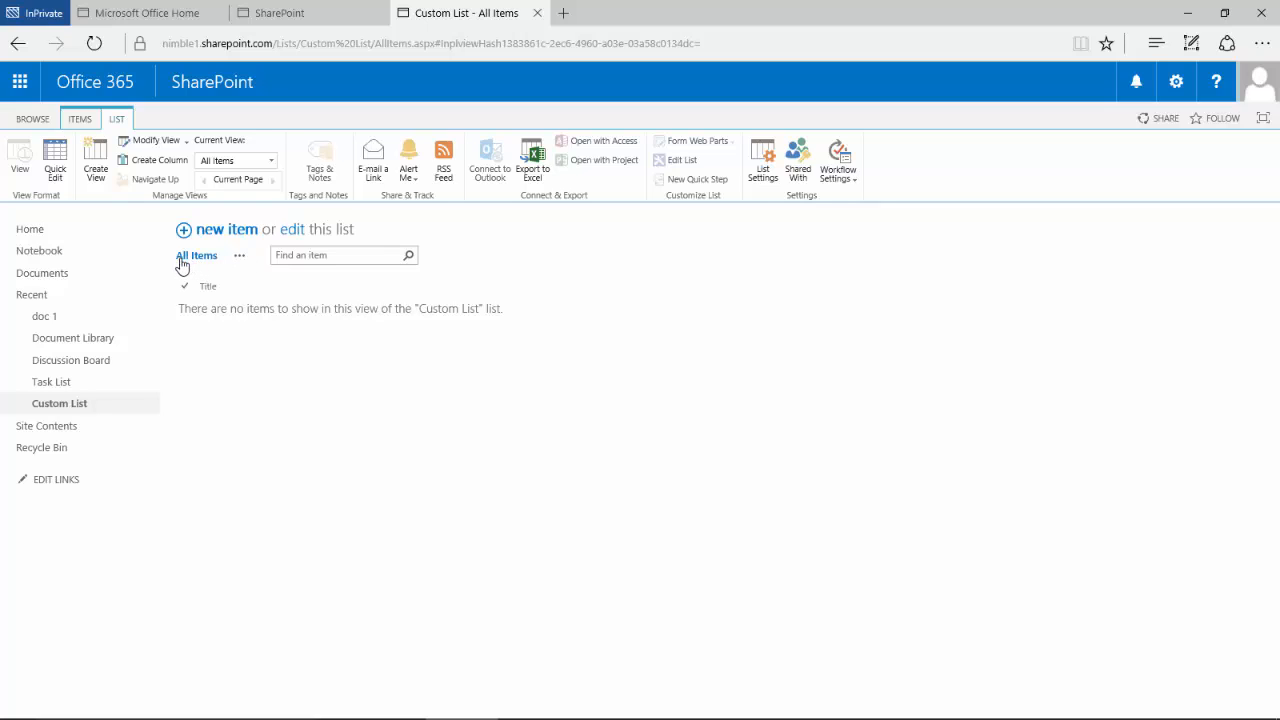
left_click(240, 257)
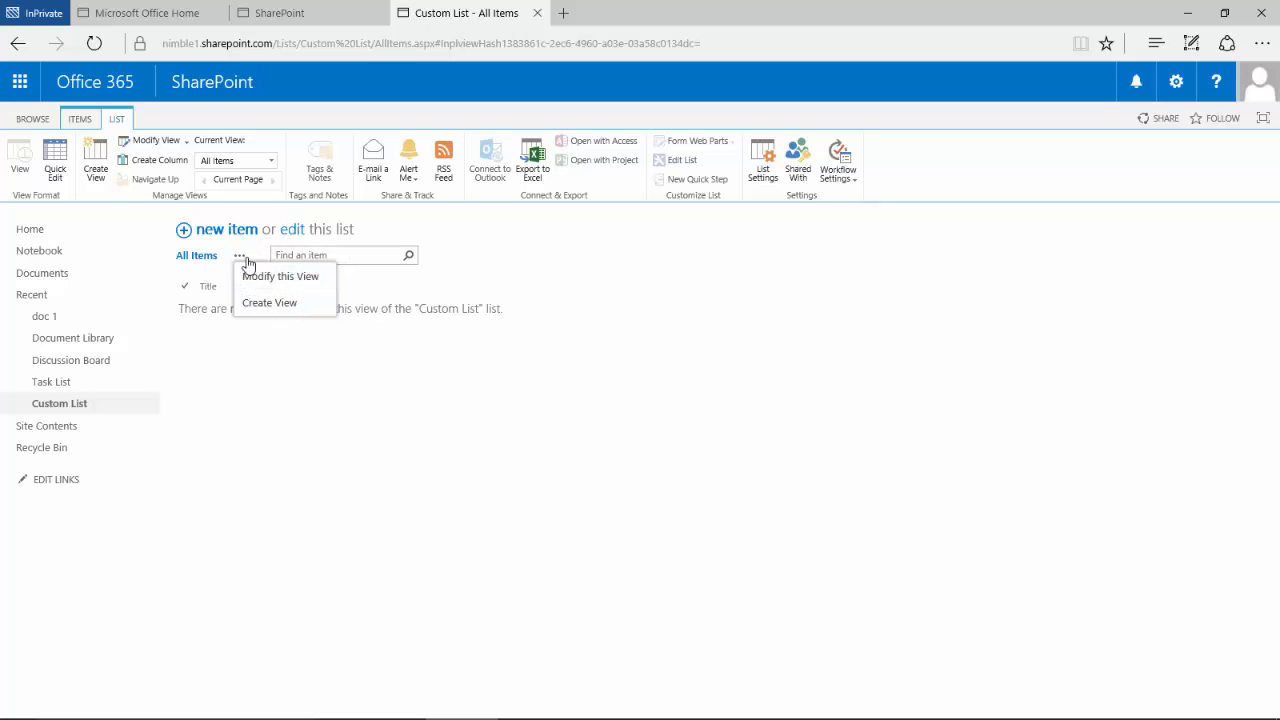
left_click(480, 286)
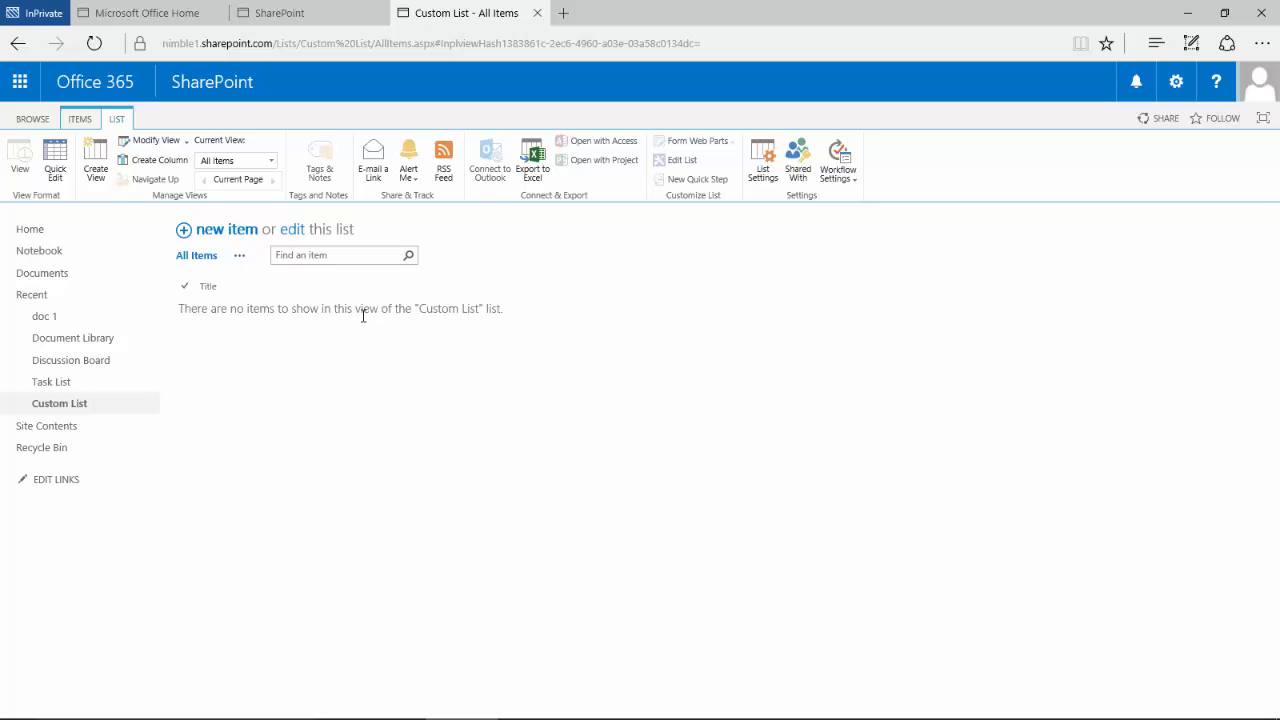
Start creating a new column in the Custom List and name it Forename
left_click(171, 160)
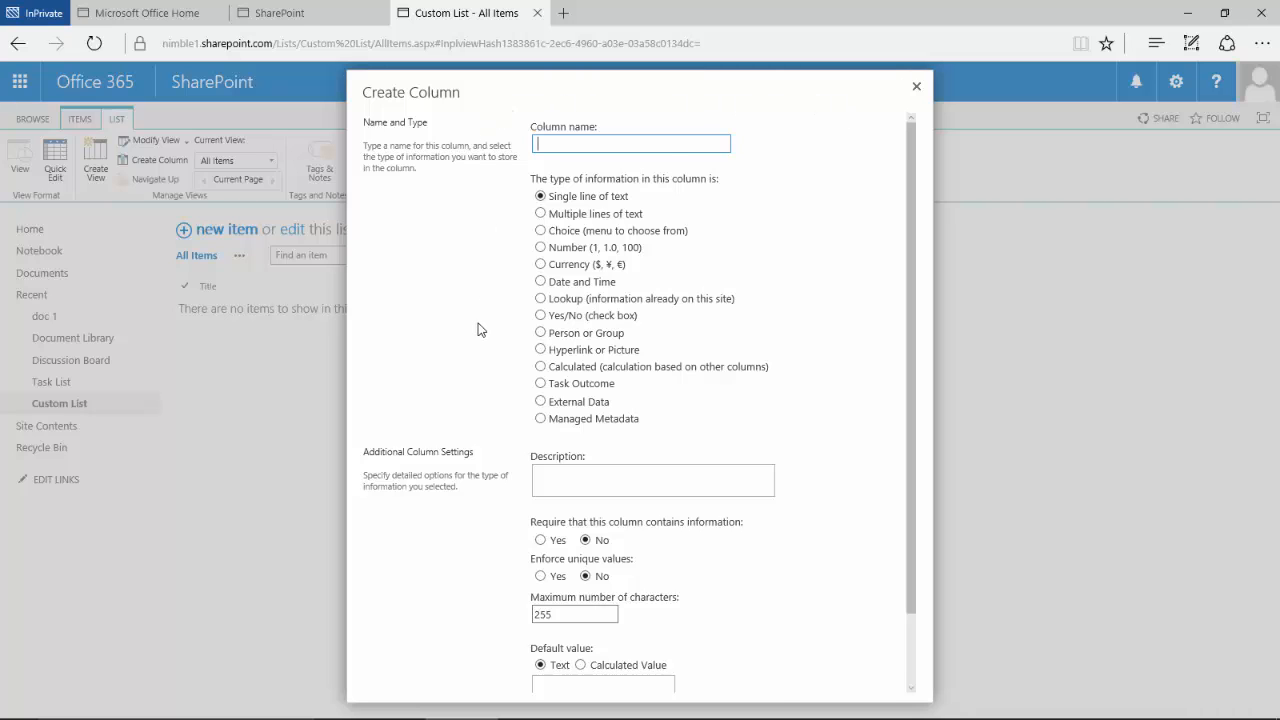
scroll(480, 330, "down", 3)
scroll(481, 367, "up", 3)
type("Fore")
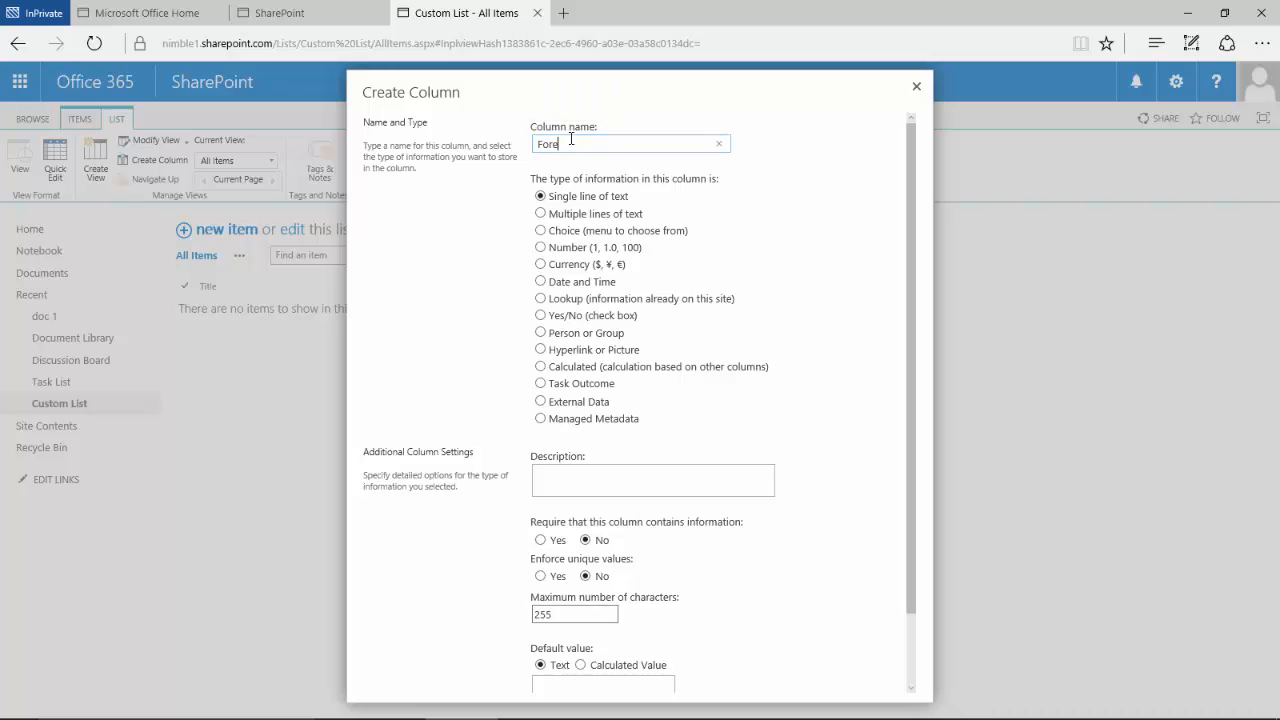
type("name")
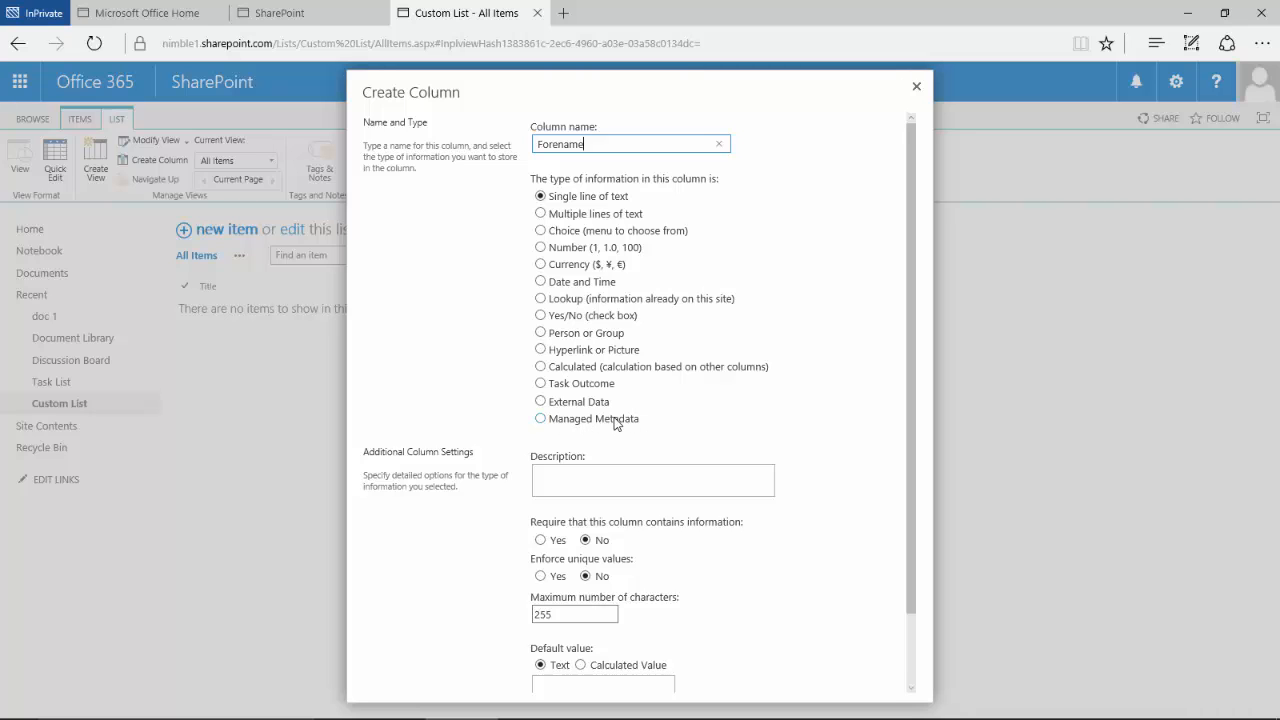
Enter "First name of Employee" as the description of the Forename column
scroll(614, 423, "down", 2)
scroll(580, 445, "up", 1)
scroll(571, 443, "up", 1)
left_click(553, 473)
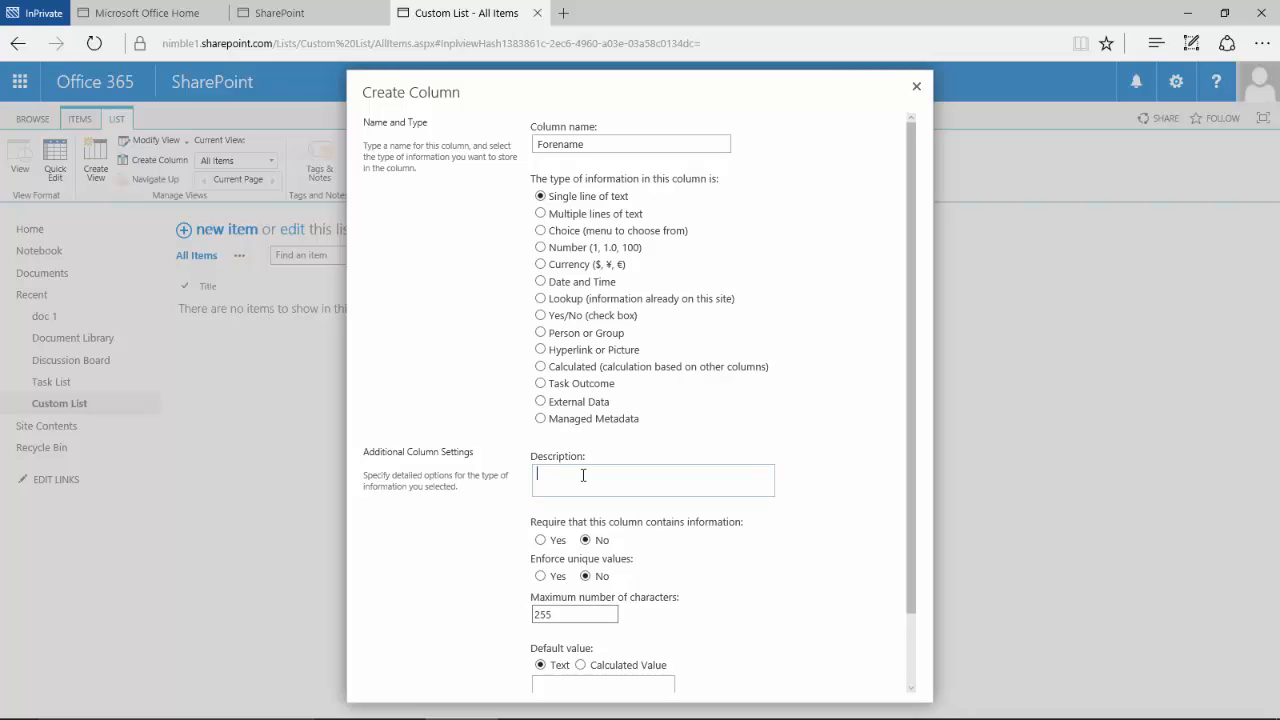
type("First name of Employee")
Require that the Forename column contains information
scroll(560, 478, "down", 2)
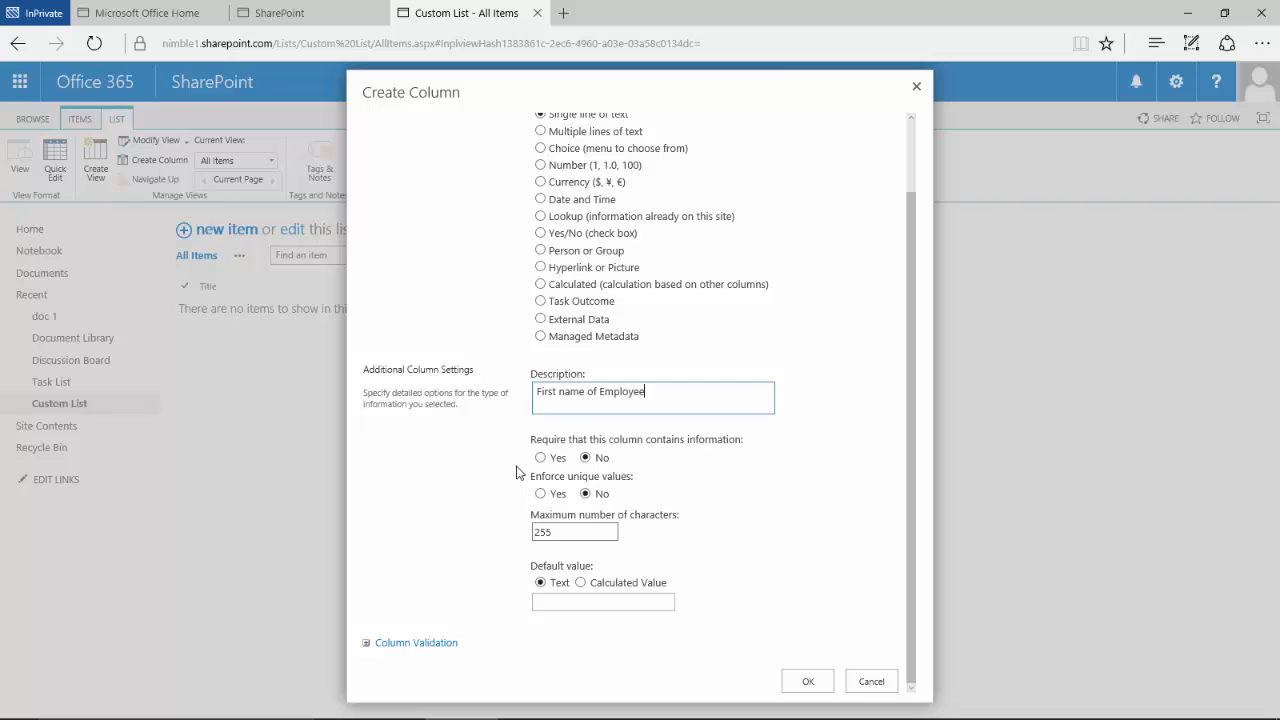
scroll(486, 478, "up", 2)
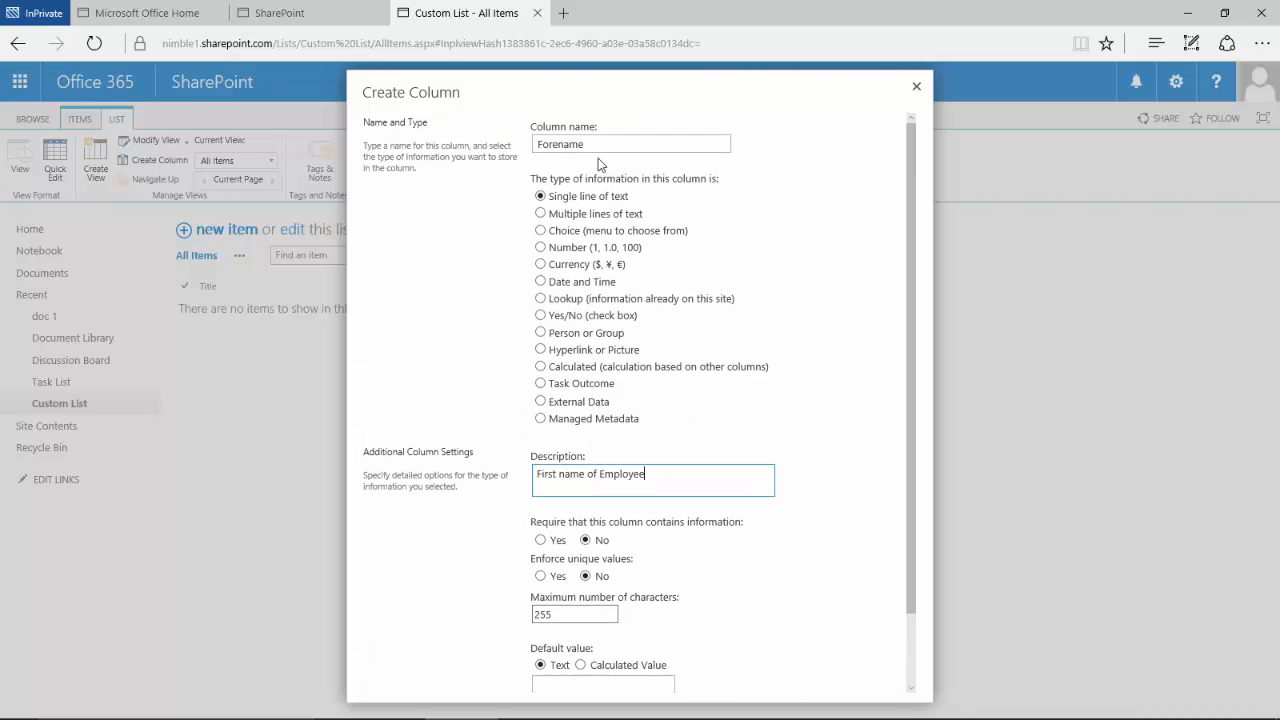
scroll(517, 380, "down", 2)
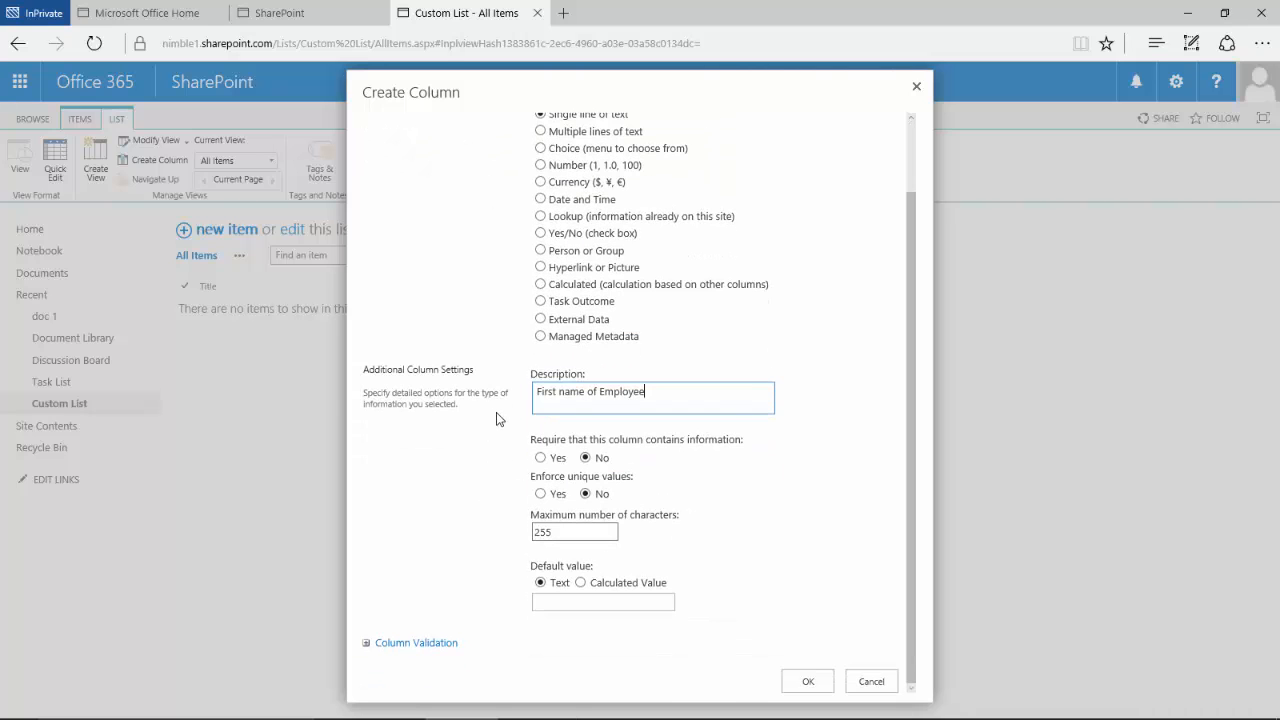
left_click(540, 458)
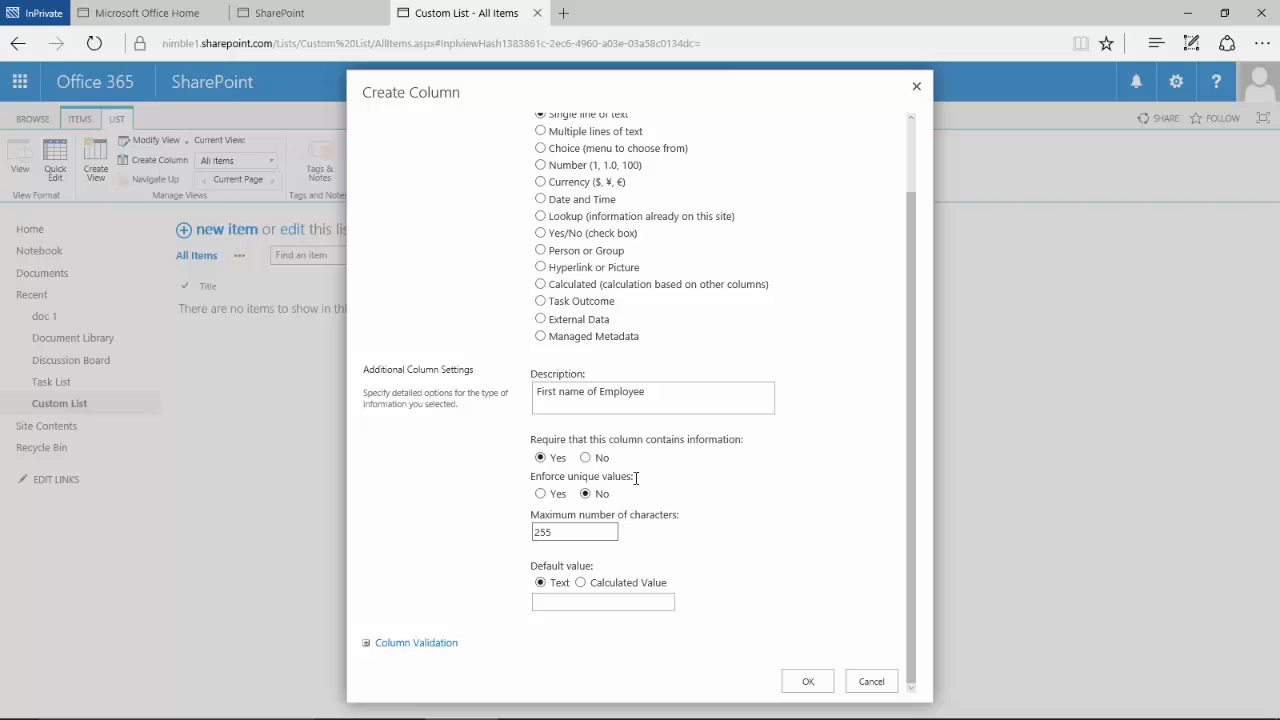
Review the Forename column's character limit and column validation settings, and create the column
scroll(595, 520, "up", 2)
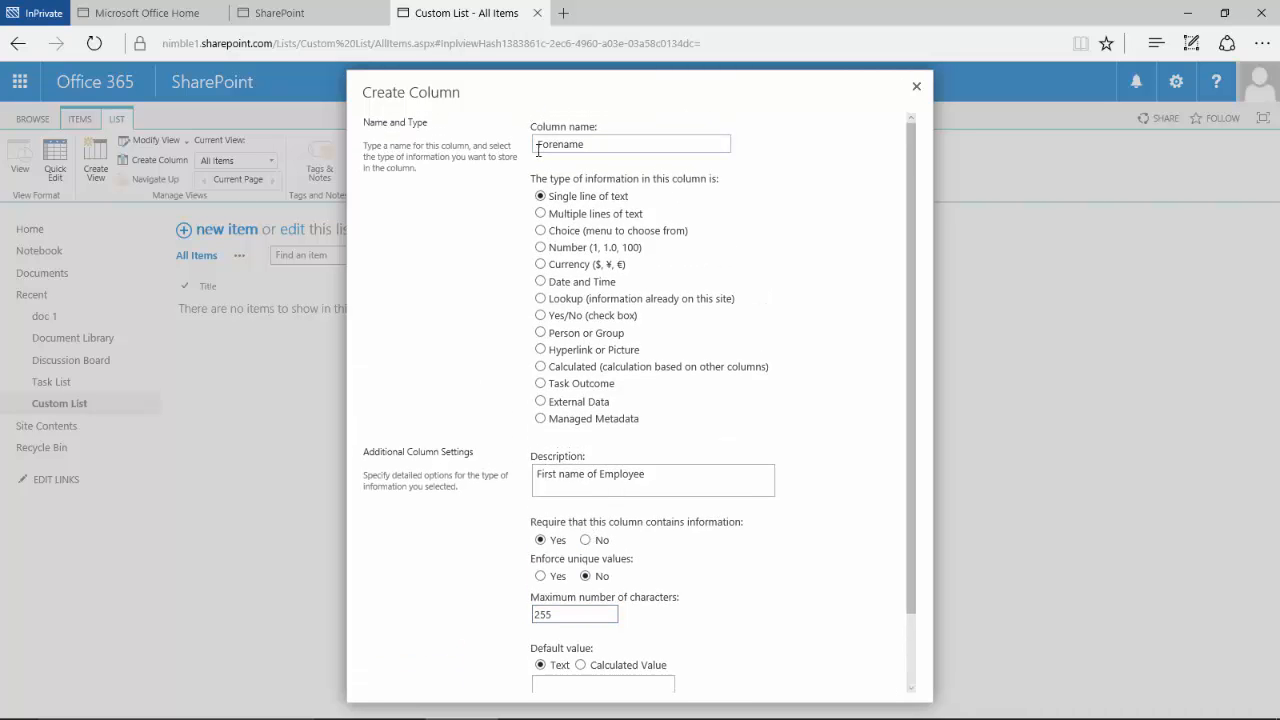
scroll(544, 332, "down", 1)
scroll(544, 332, "down", 1)
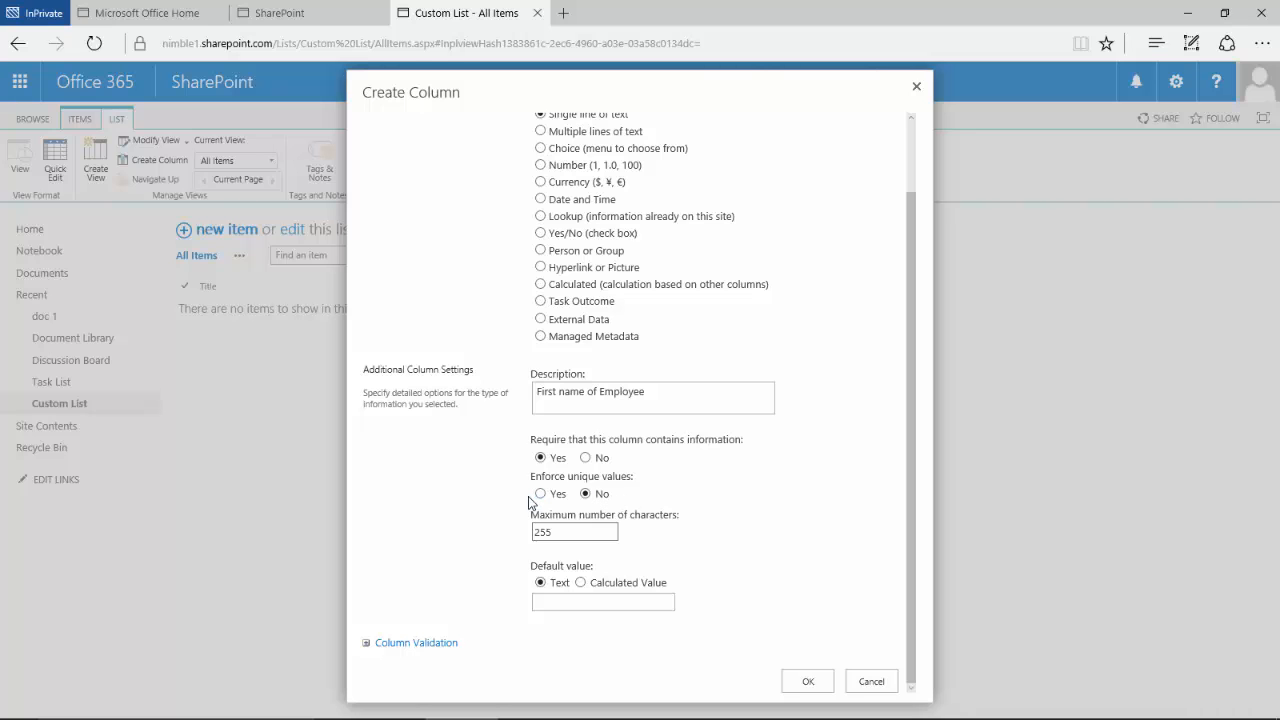
scroll(527, 505, "up", 2)
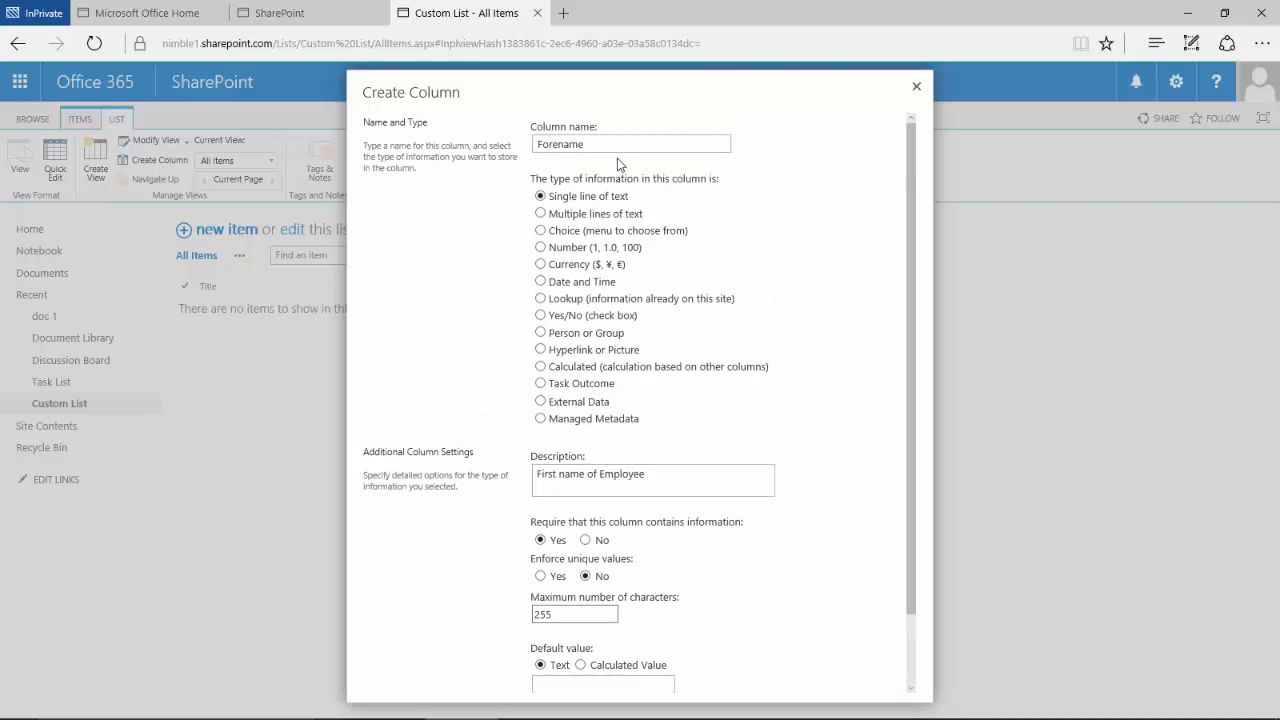
scroll(509, 405, "down", 2)
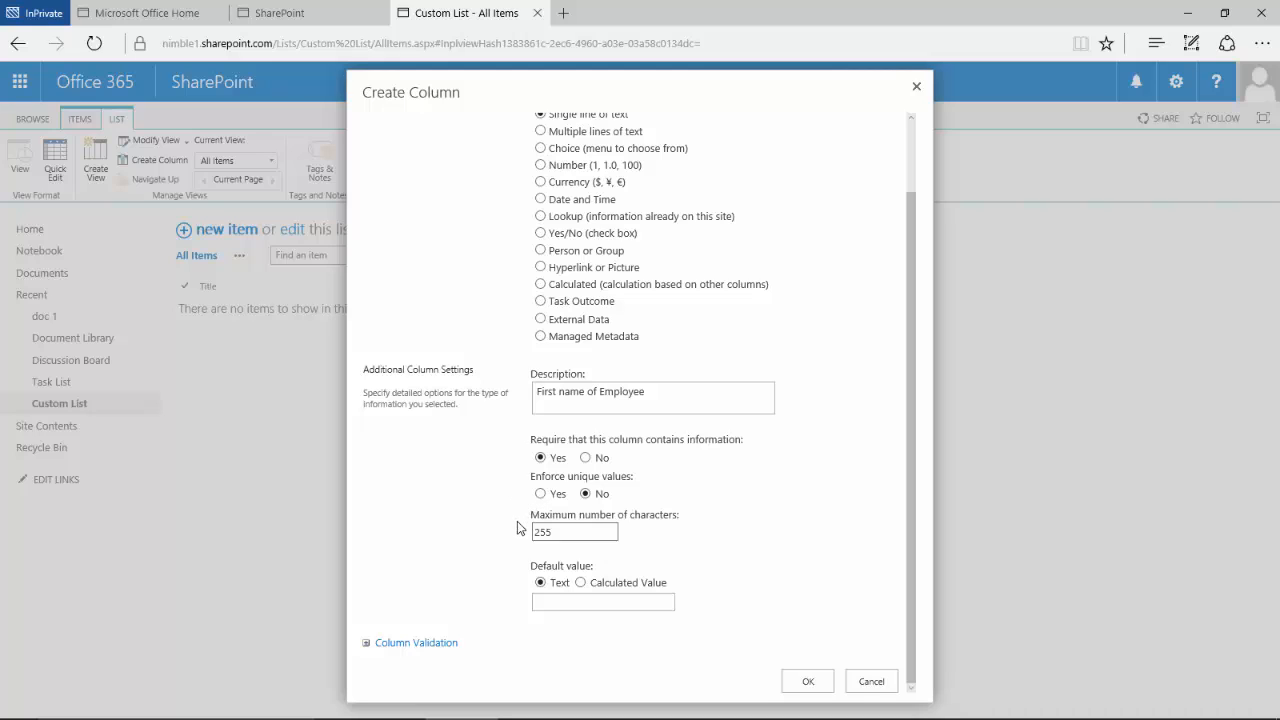
left_click(558, 533)
left_click(365, 644)
scroll(462, 570, "down", 3)
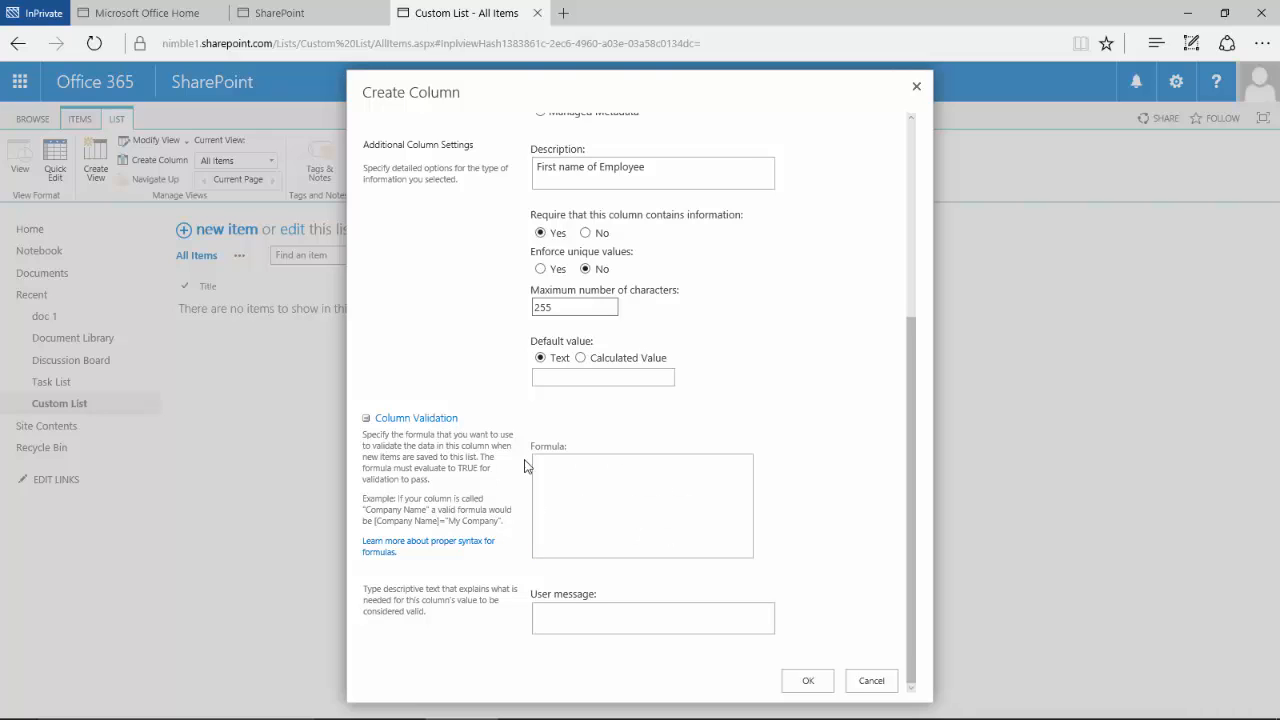
left_click(809, 681)
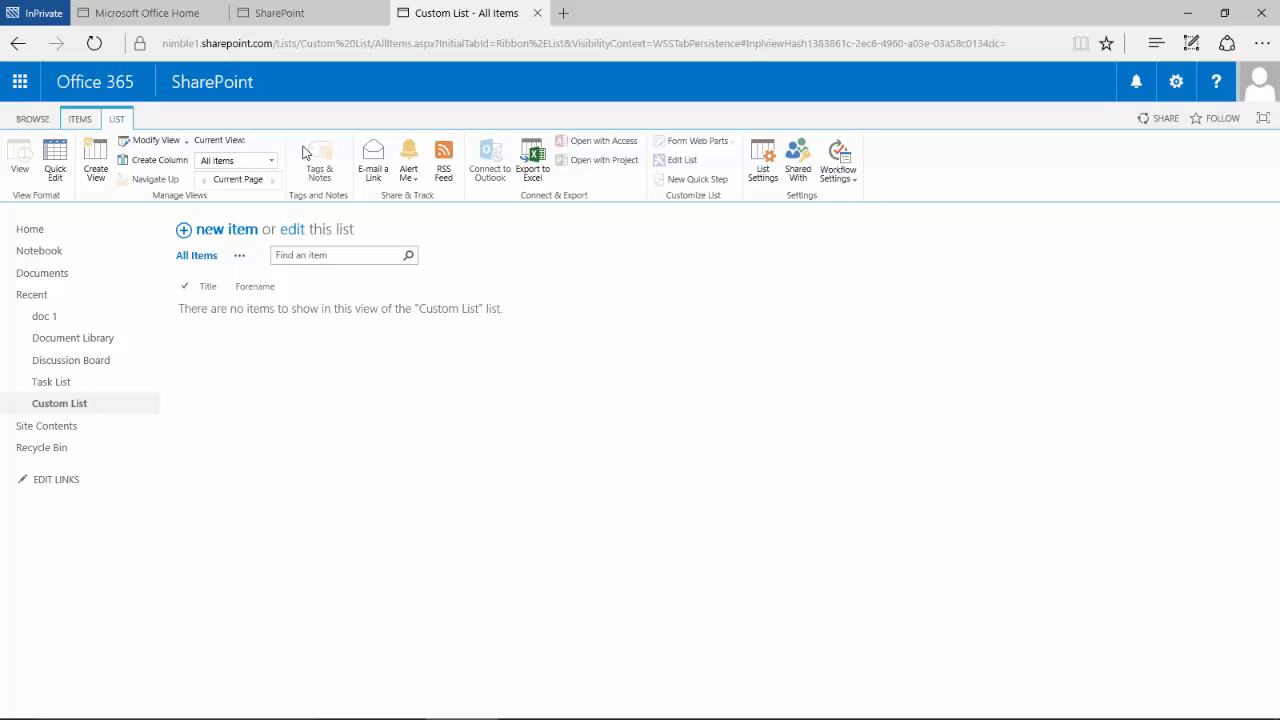
Examine the Custom List's alert options, who the list is shared with, and its workflow options
left_click(414, 186)
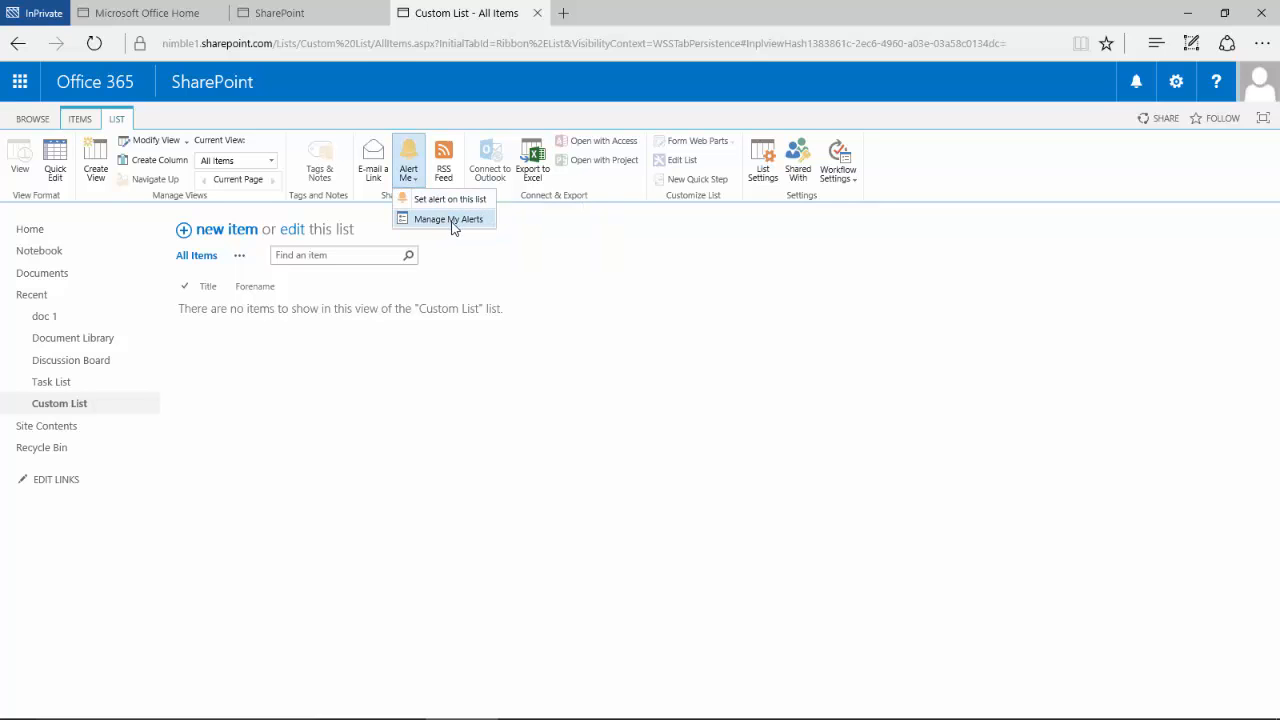
left_click(533, 225)
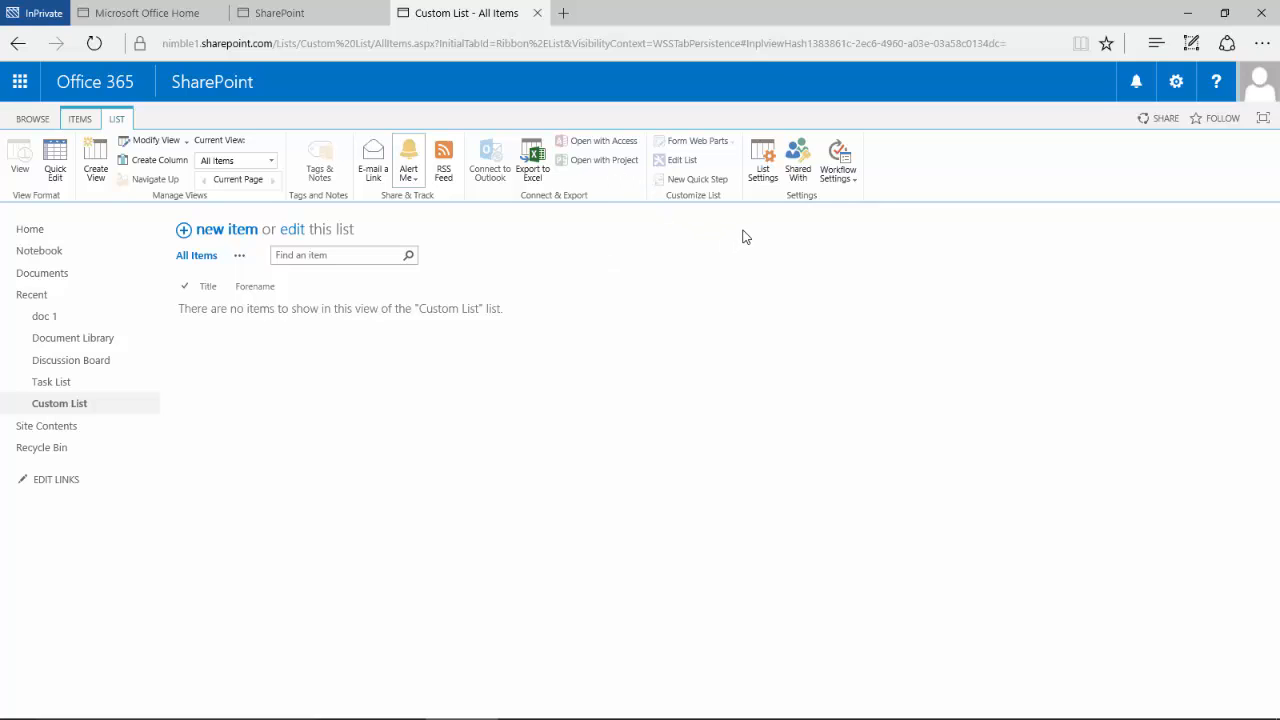
left_click(799, 175)
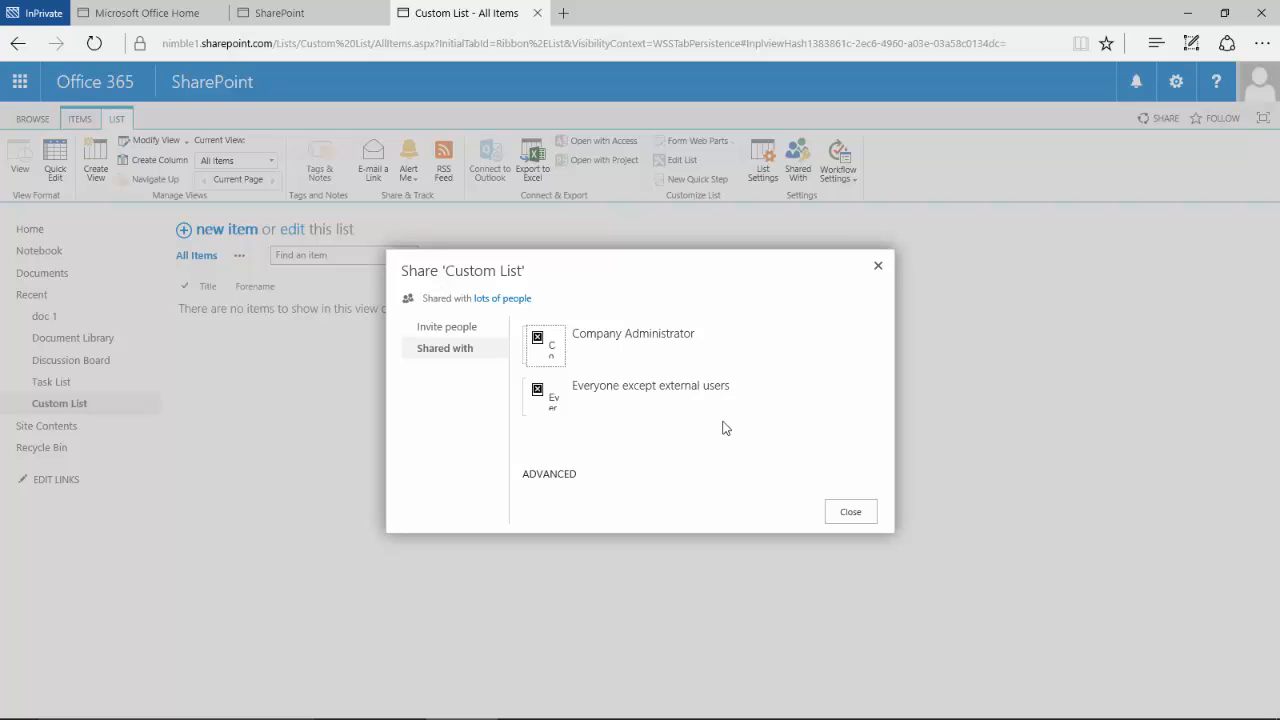
left_click(878, 268)
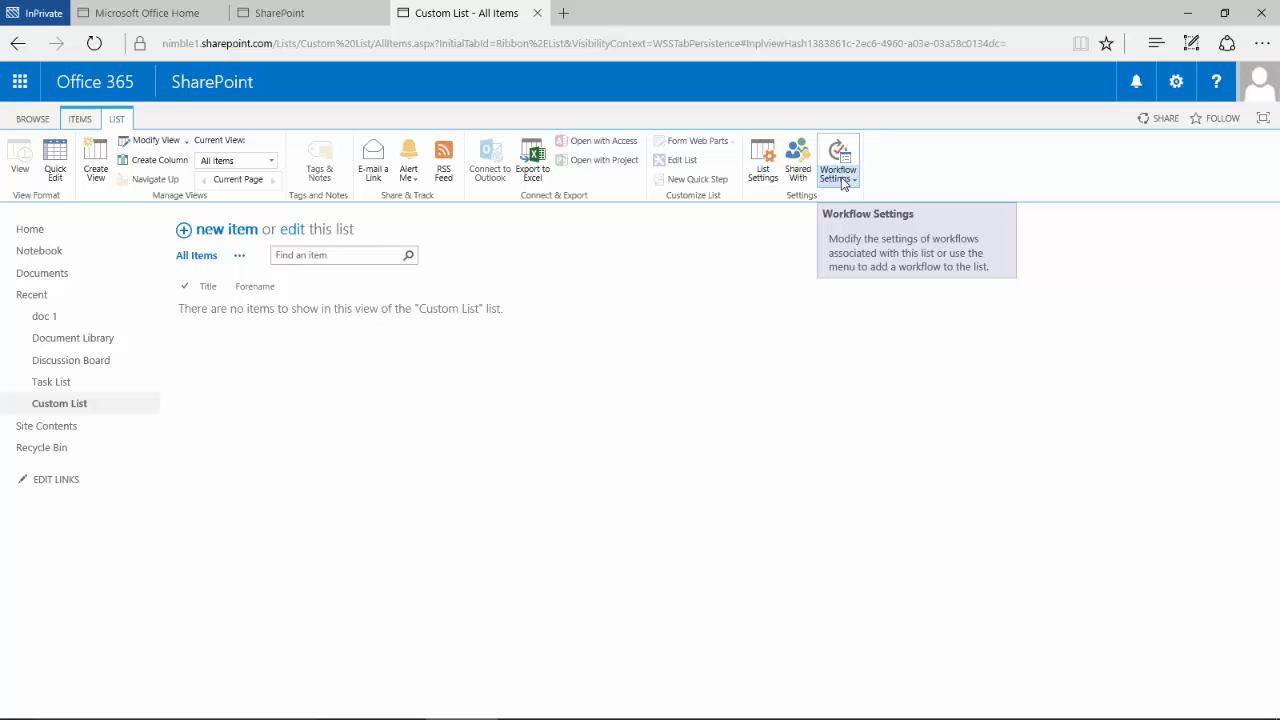
left_click(855, 184)
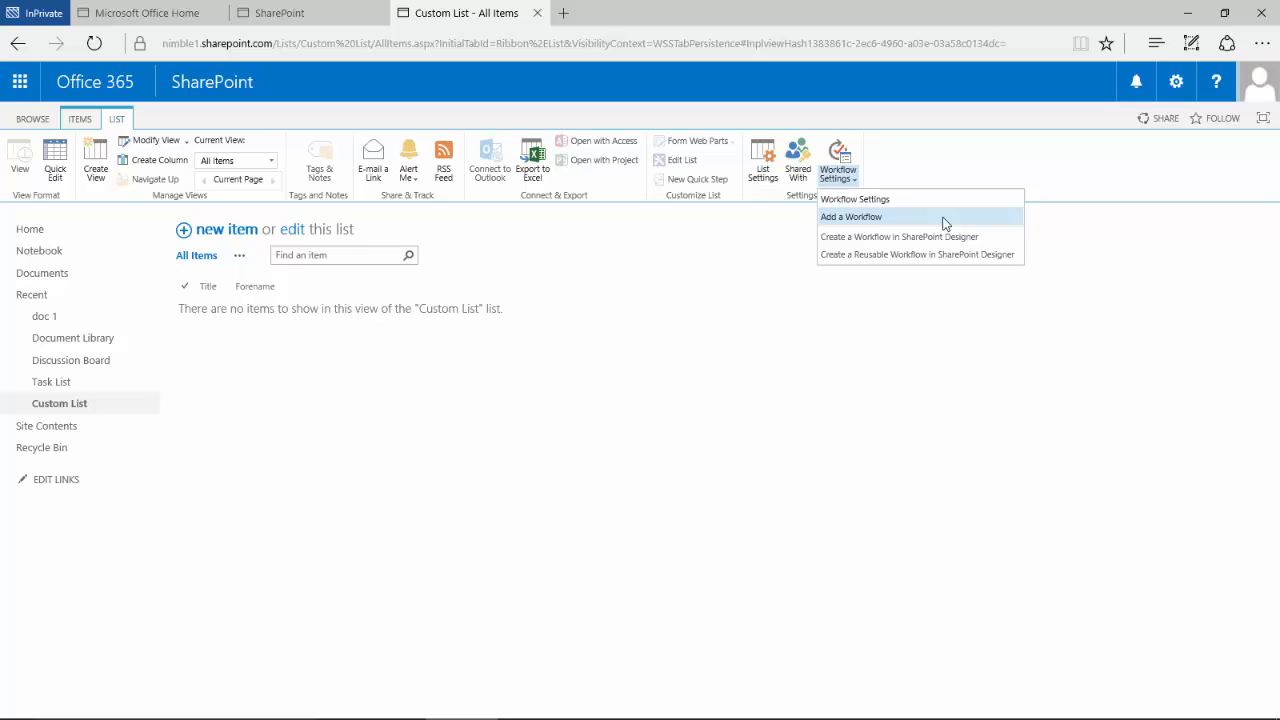
left_click(741, 242)
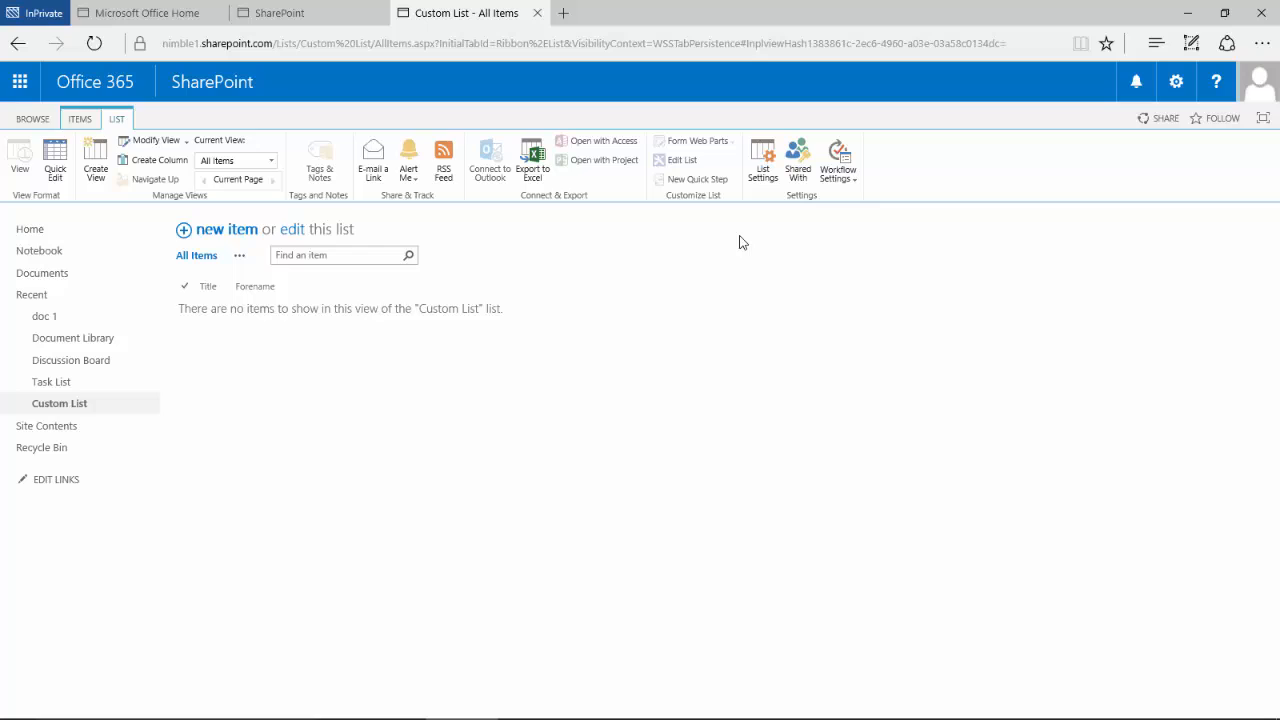
Open the Custom List's settings page and examine its general settings, permissions and columns
left_click(761, 160)
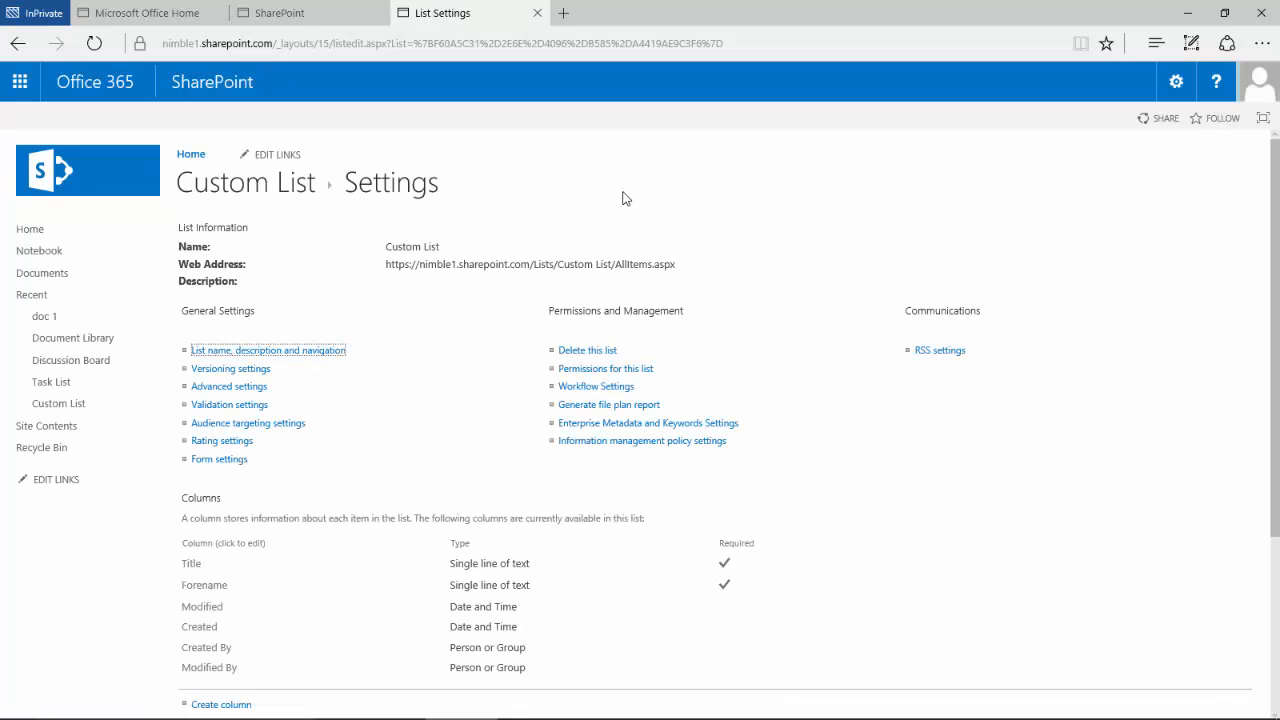
scroll(465, 330, "down", 1)
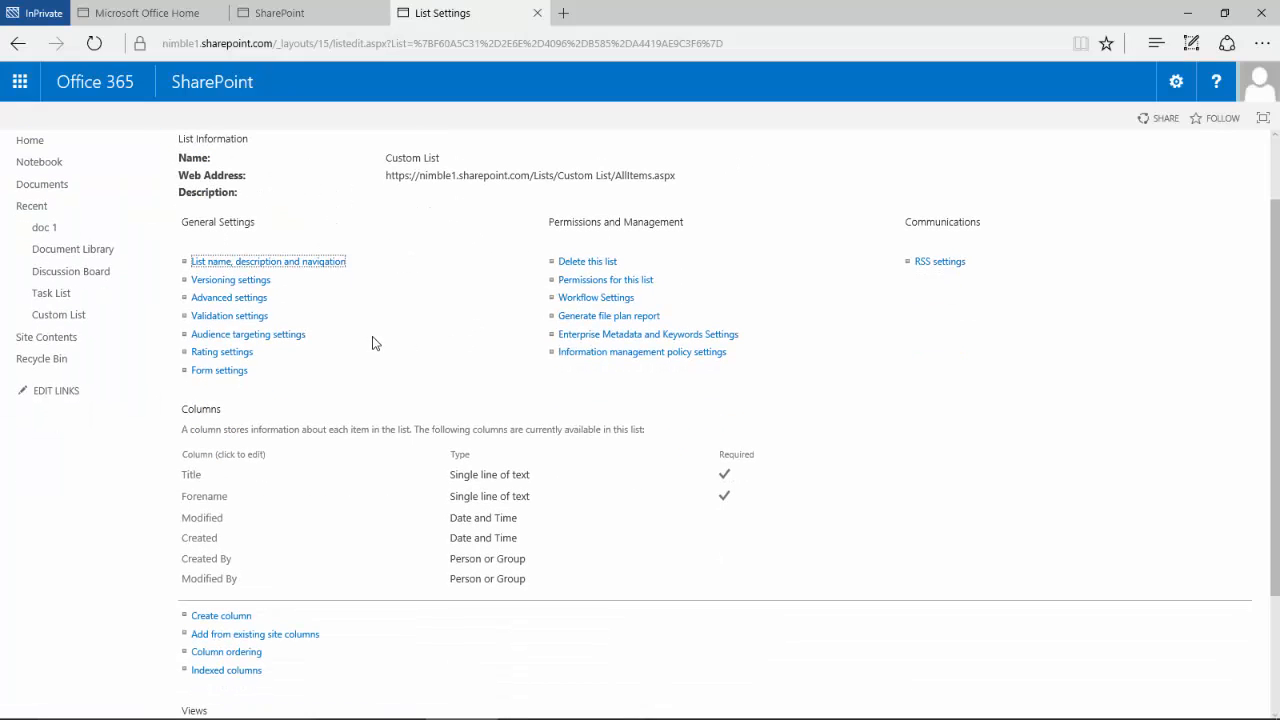
scroll(373, 365, "up", 1)
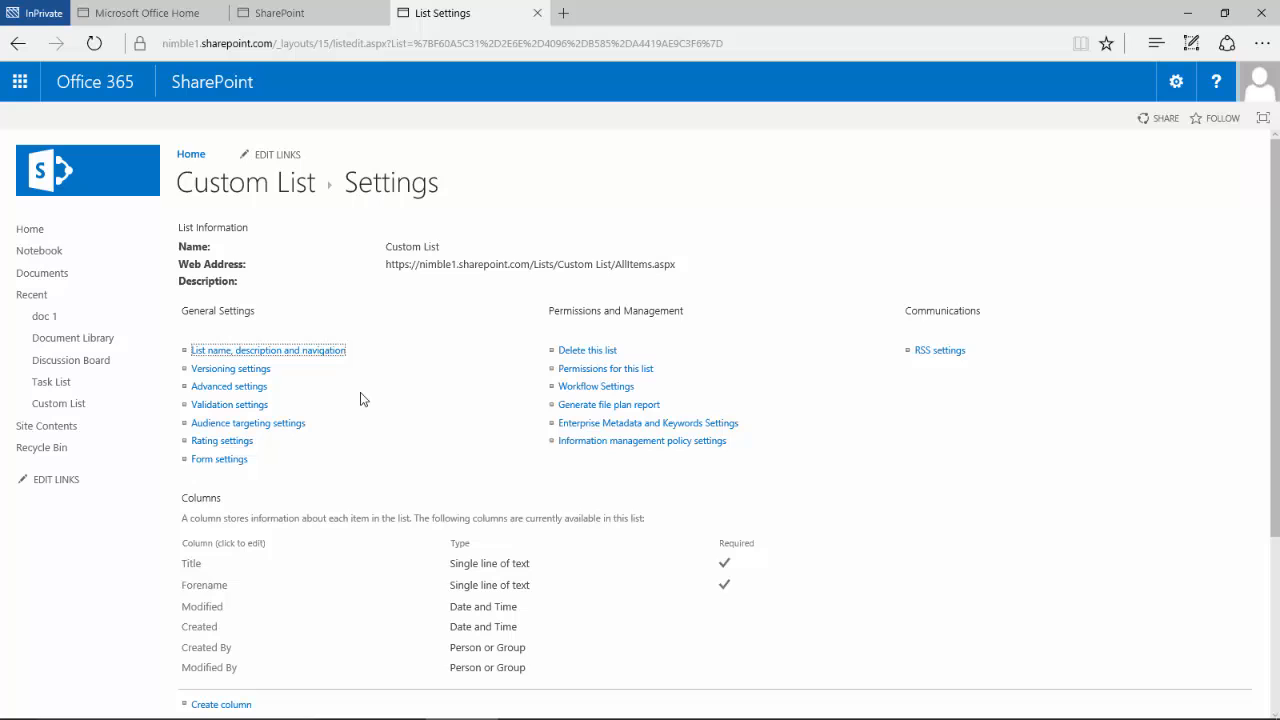
scroll(363, 427, "down", 1)
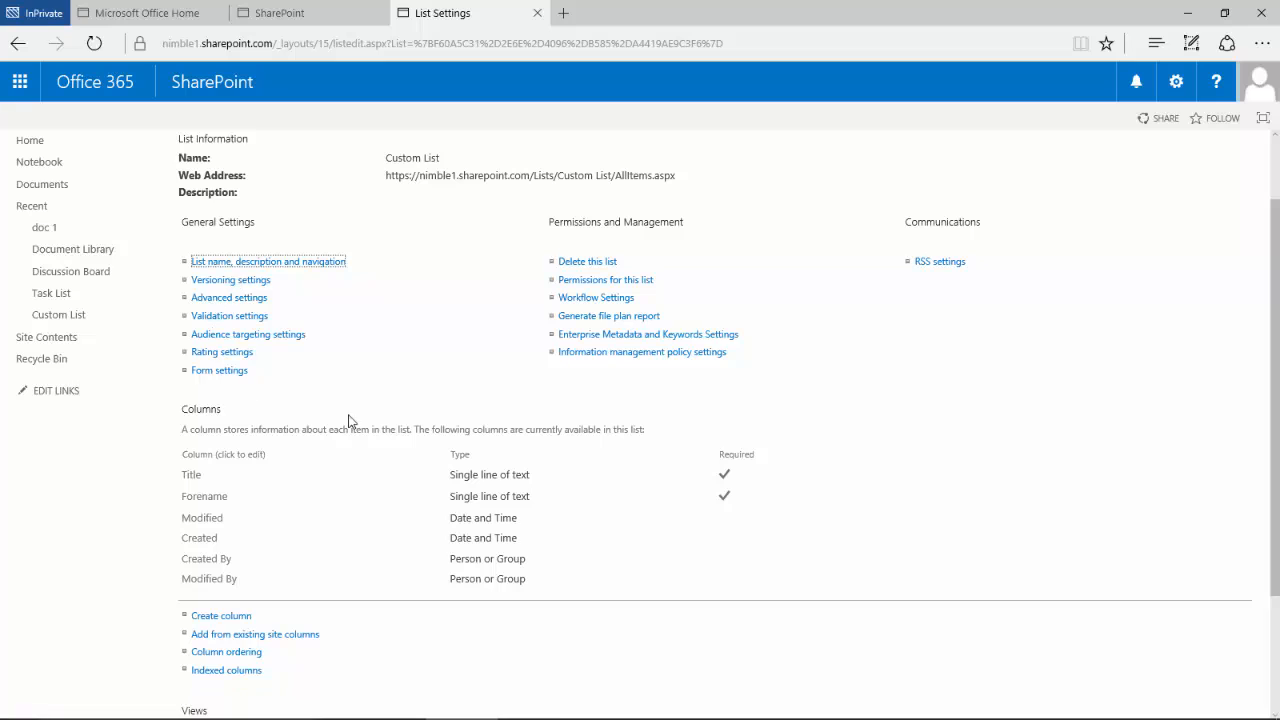
Review the list information, columns and views in the Custom List's settings, and return to the list
scroll(451, 320, "up", 2)
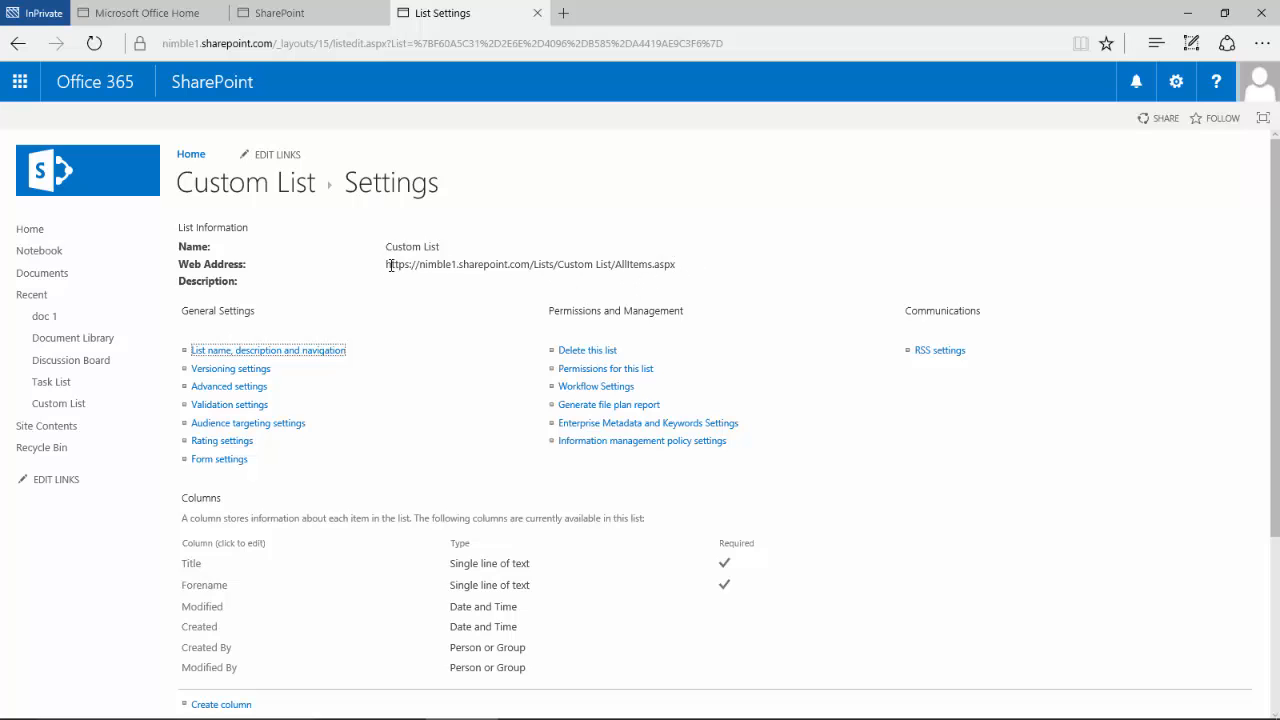
scroll(385, 396, "down", 3)
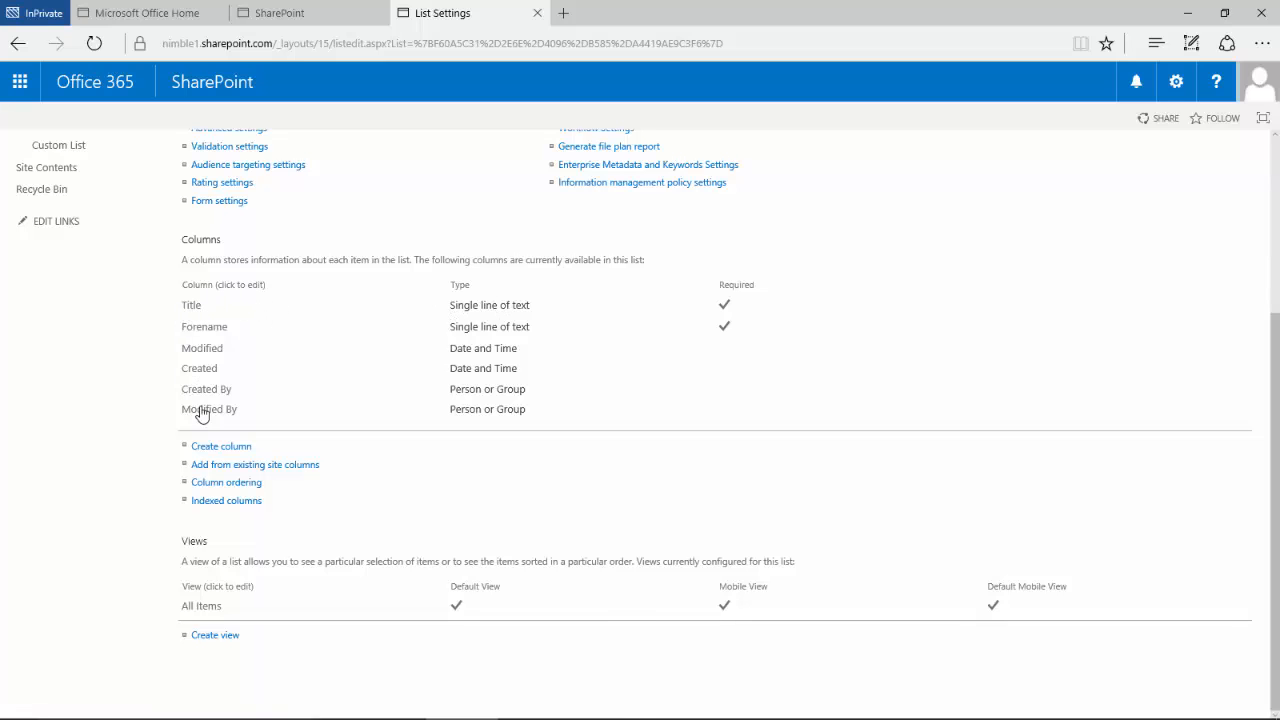
scroll(356, 352, "up", 2)
scroll(356, 352, "up", 1)
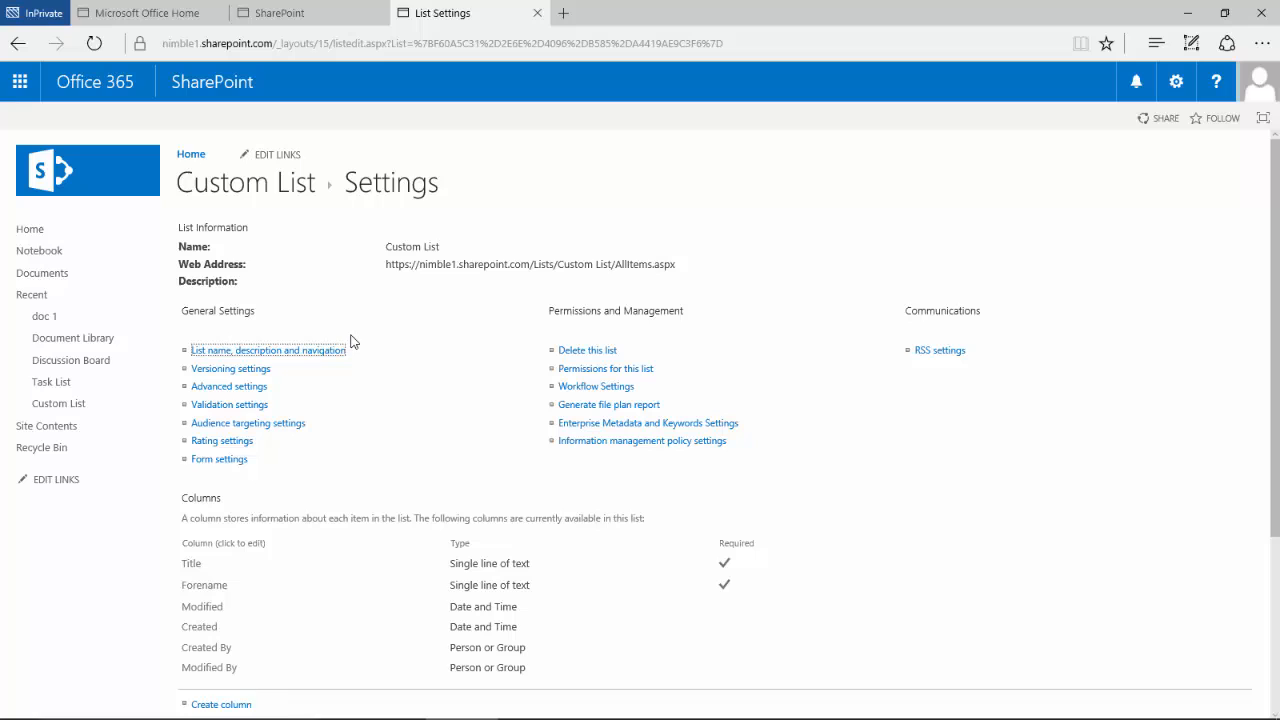
left_click(232, 187)
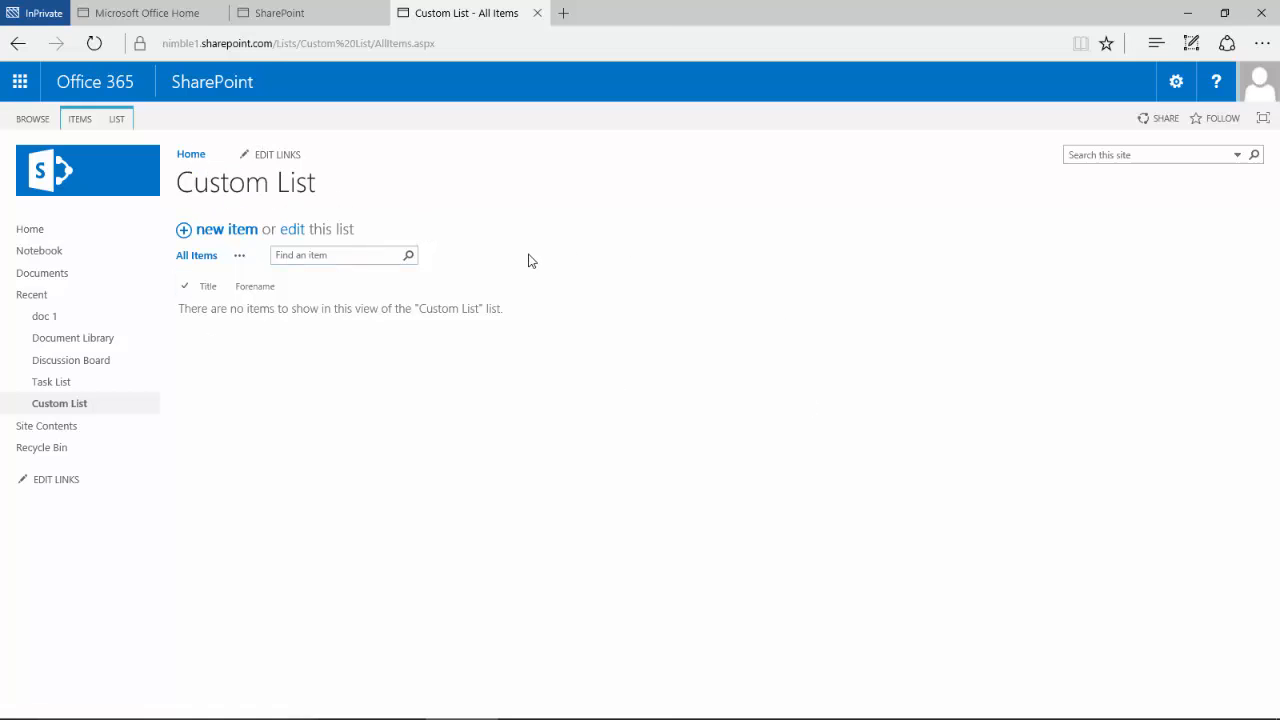
Open the All Items view for modification and examine its name, web address and available columns
left_click(115, 120)
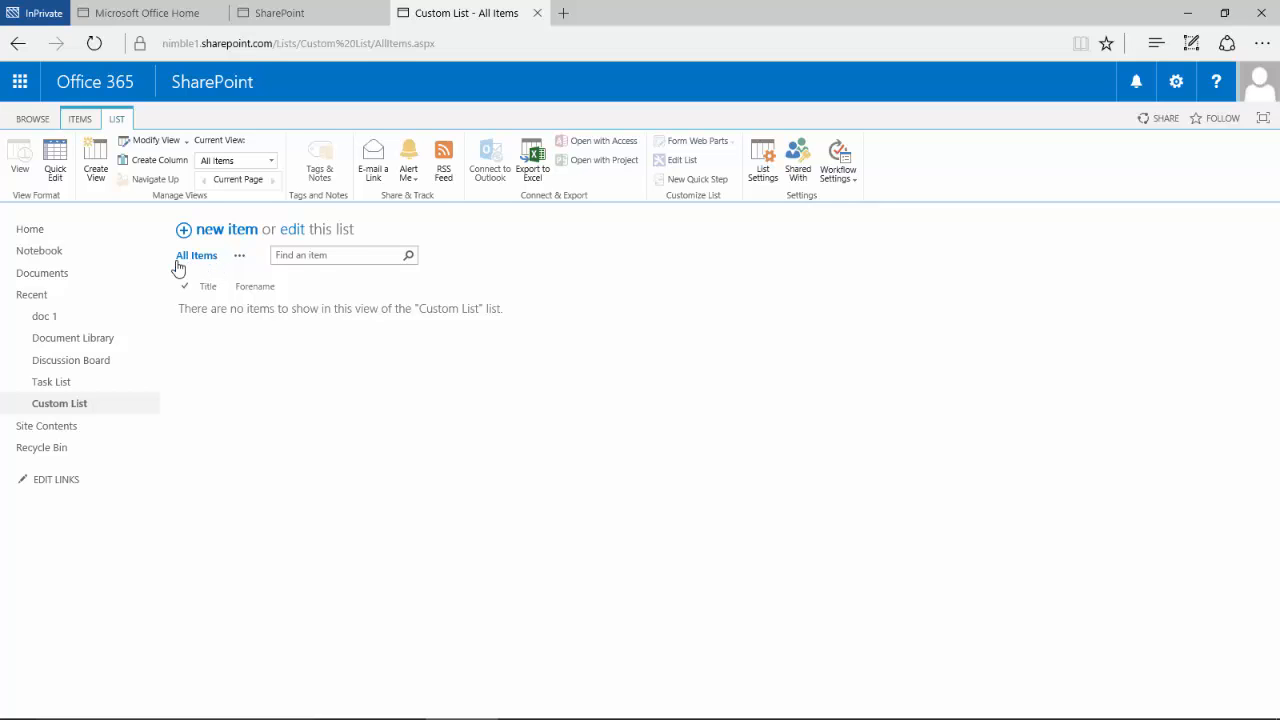
left_click(155, 141)
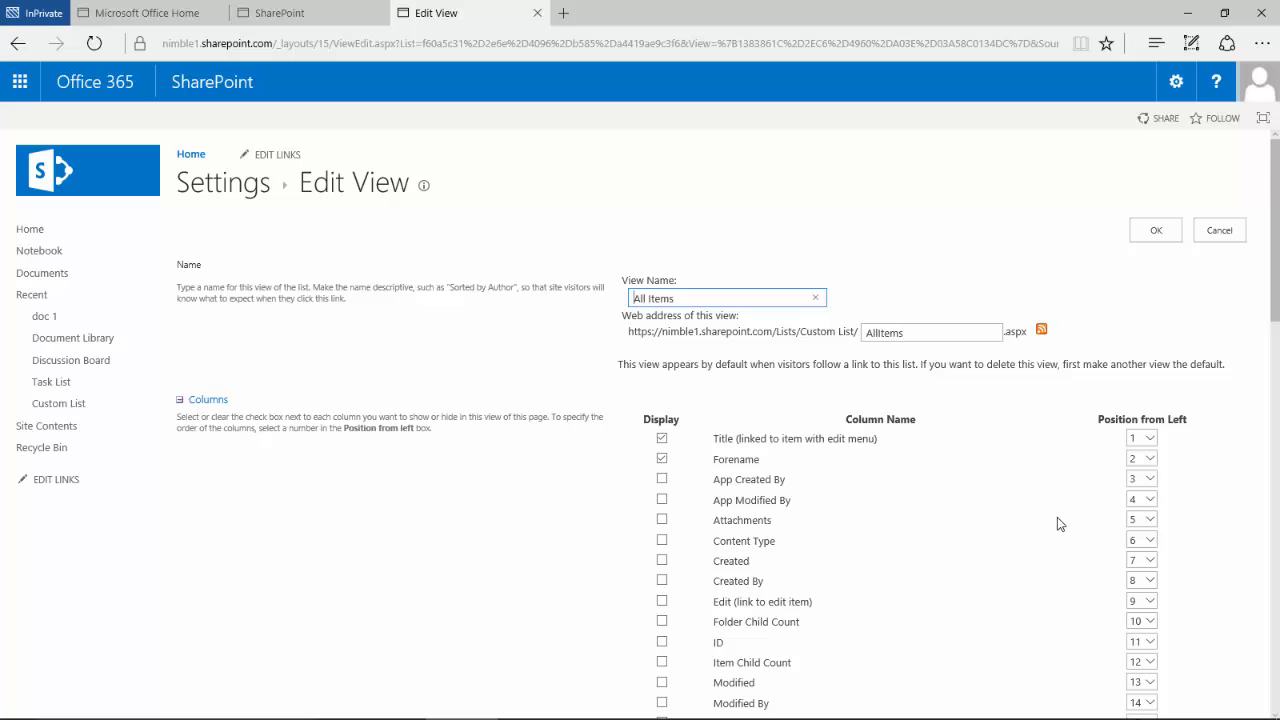
scroll(1057, 517, "down", 2)
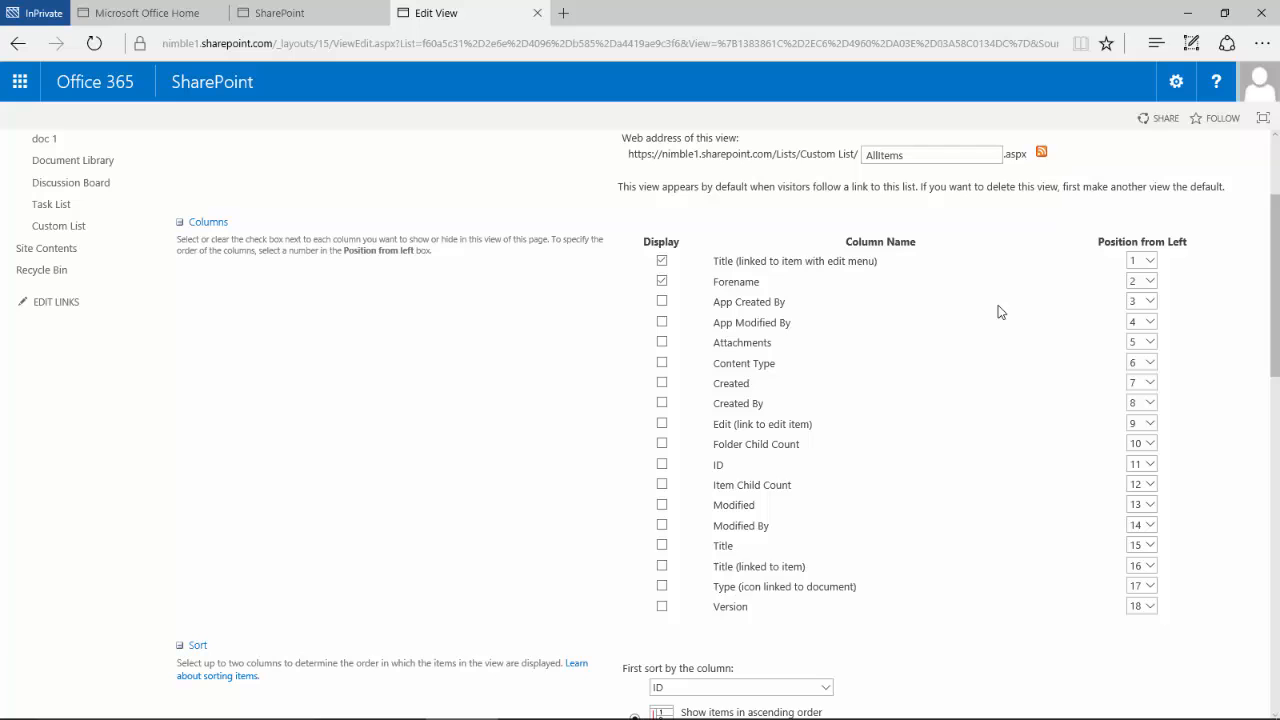
scroll(973, 375, "up", 1)
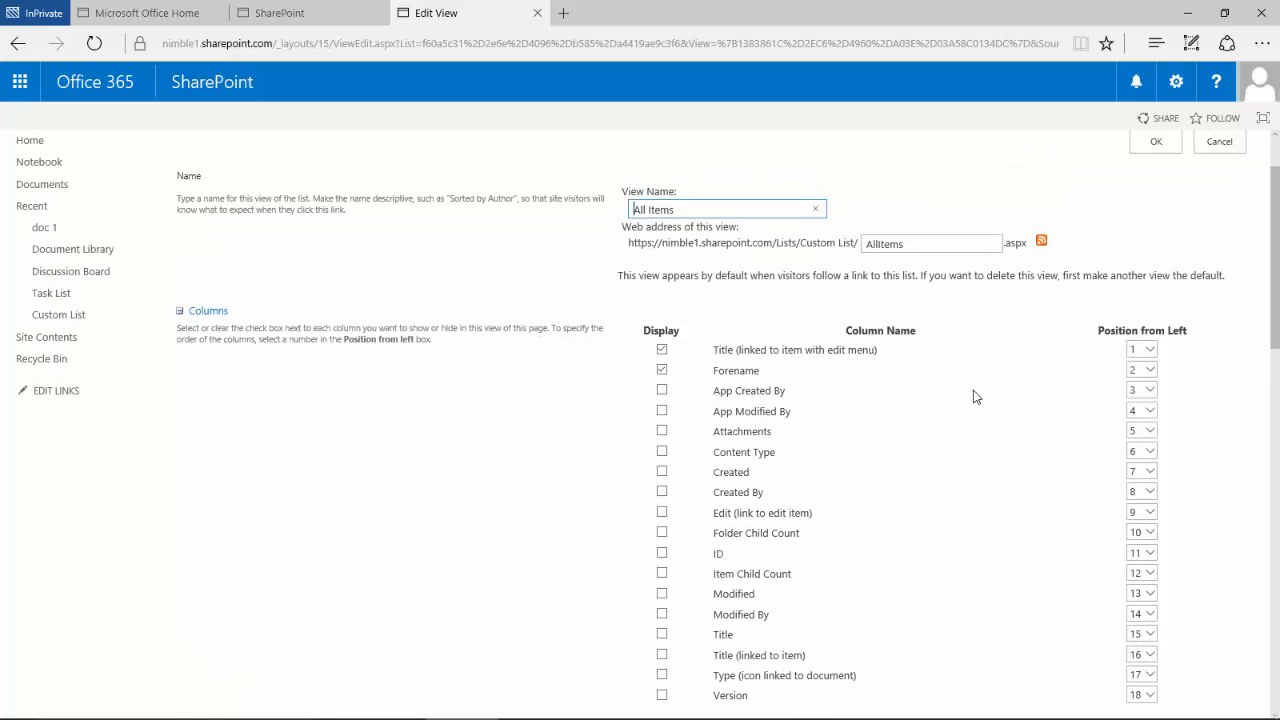
scroll(976, 398, "down", 2)
scroll(975, 402, "up", 2)
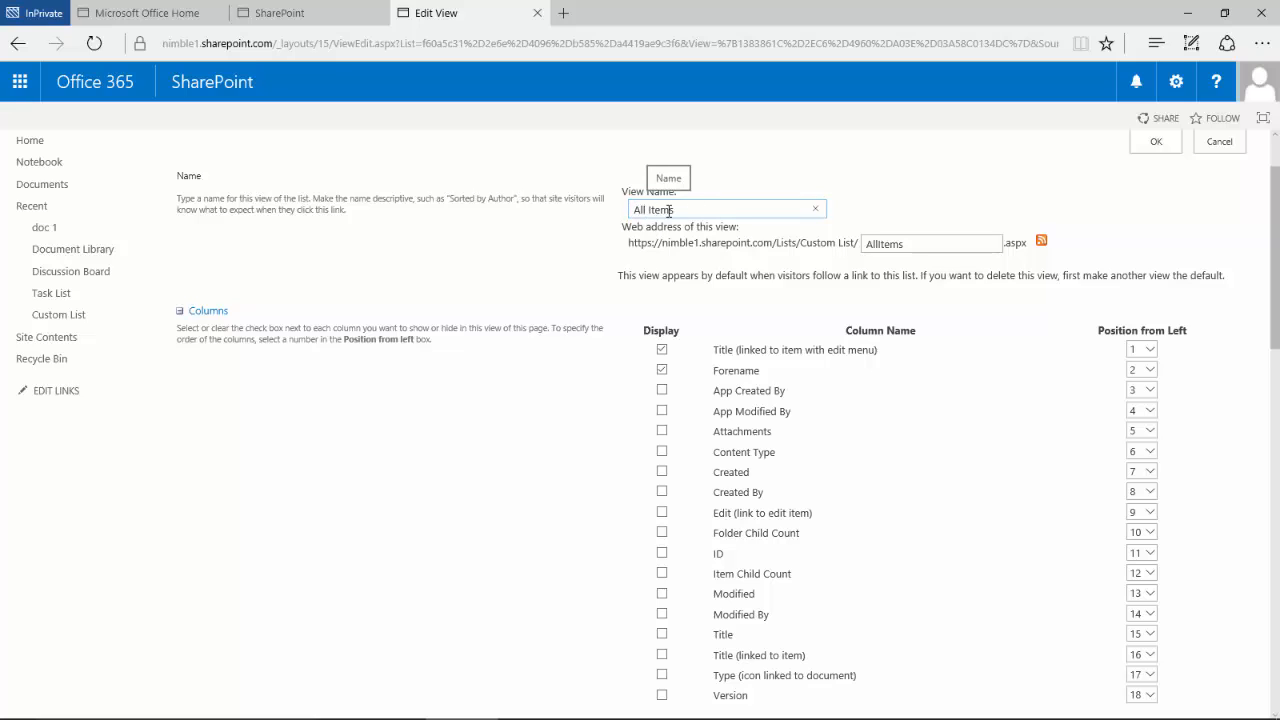
left_click(707, 213)
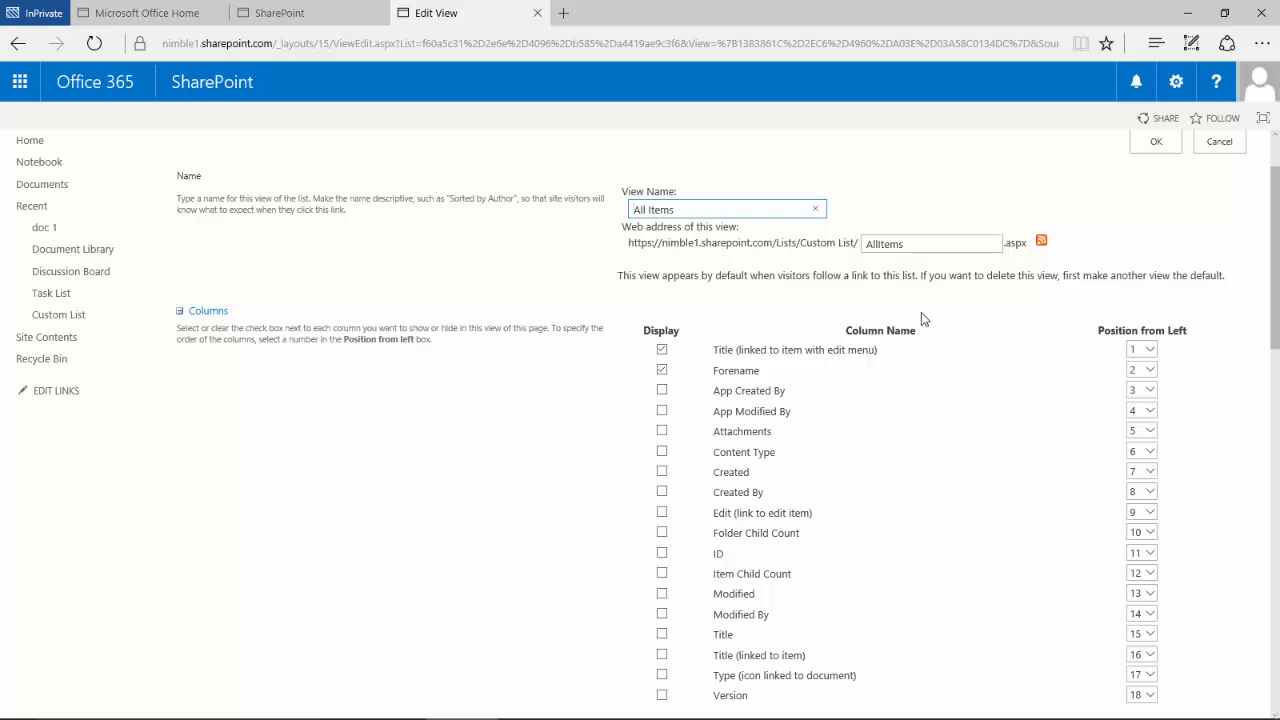
Display the Created, Created By, Modified and Modified By columns in the All Items view and save it
scroll(908, 357, "down", 2)
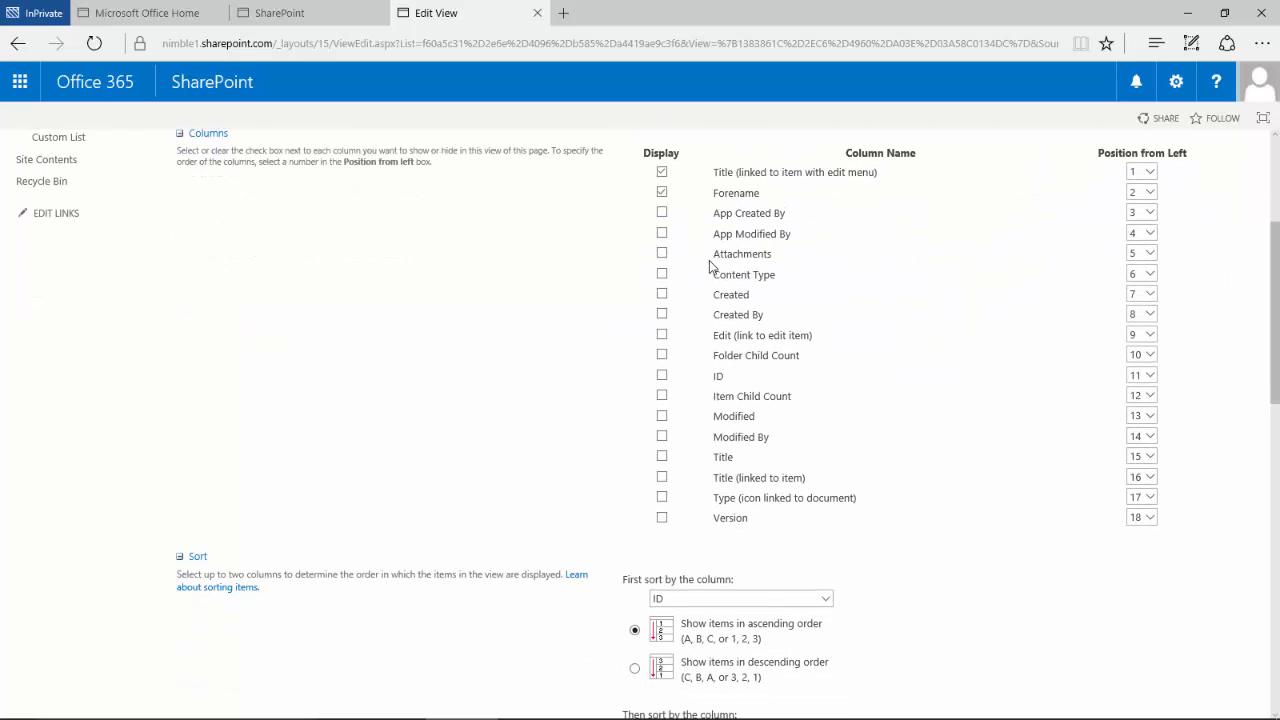
left_click(661, 296)
left_click(662, 314)
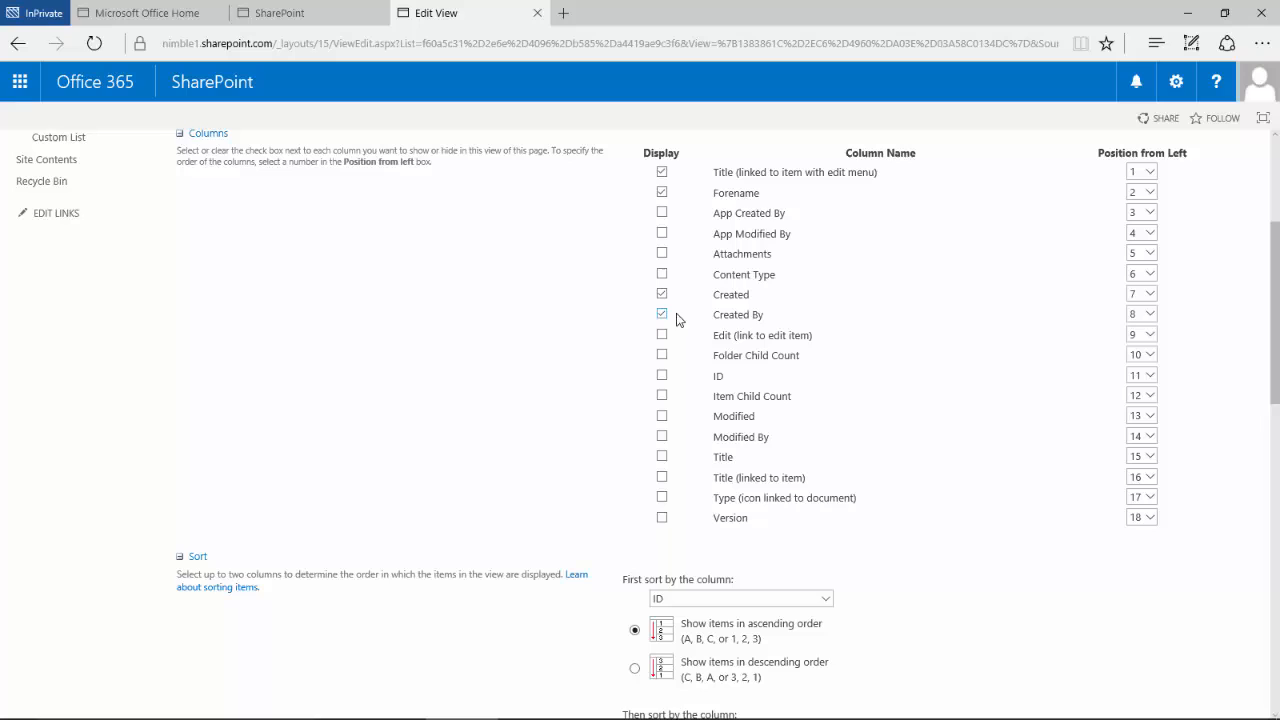
left_click(662, 417)
scroll(983, 314, "up", 3)
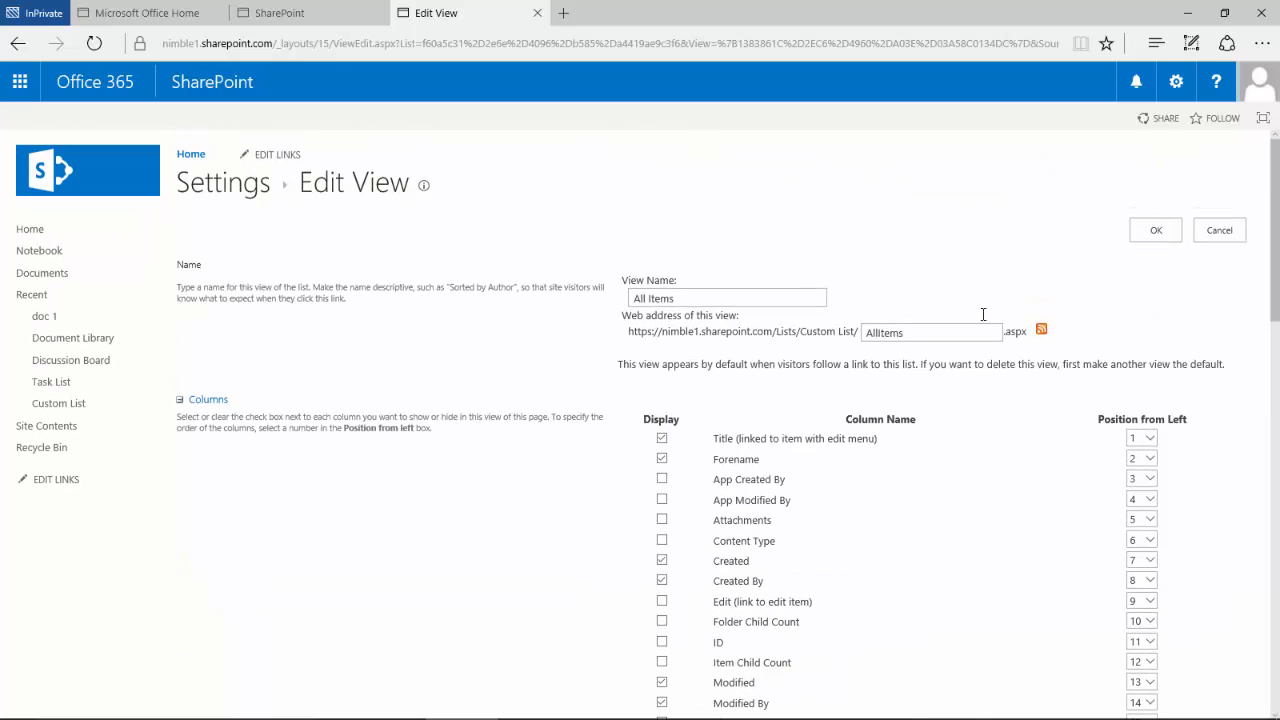
left_click(1156, 230)
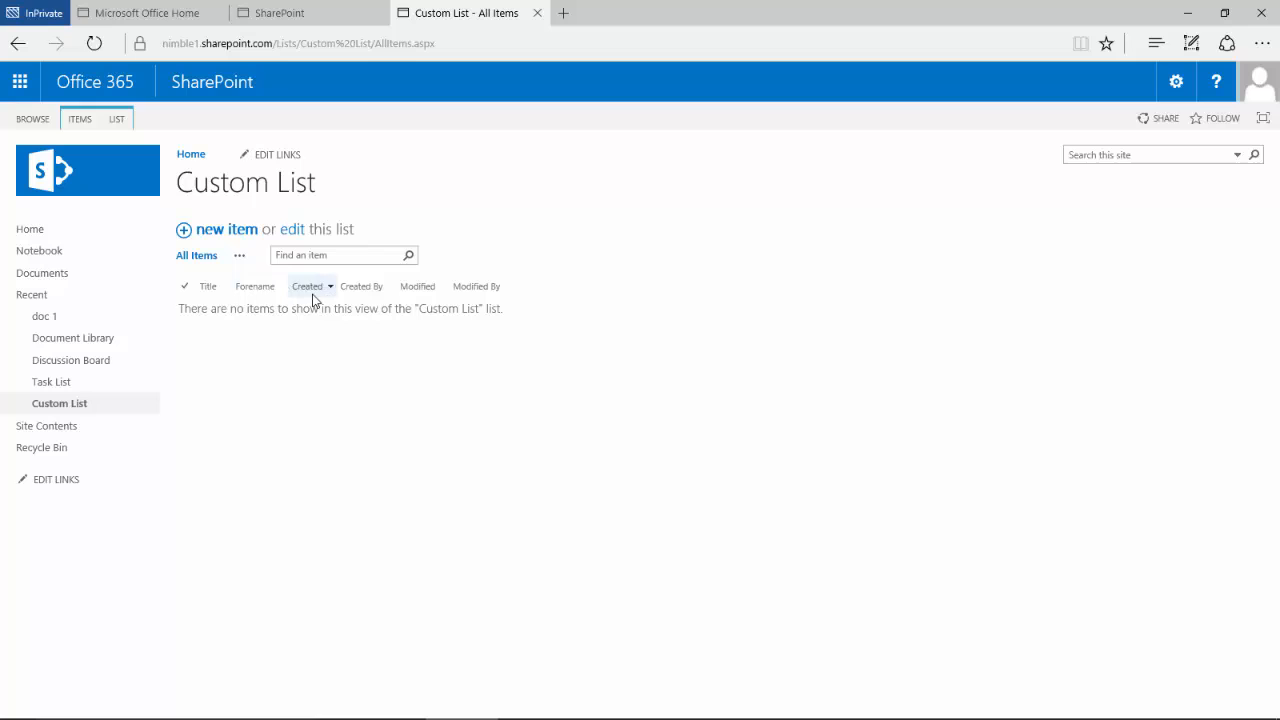
Look at the list in its editing grid, leave the grid, and examine the columns in the list settings
left_click(289, 237)
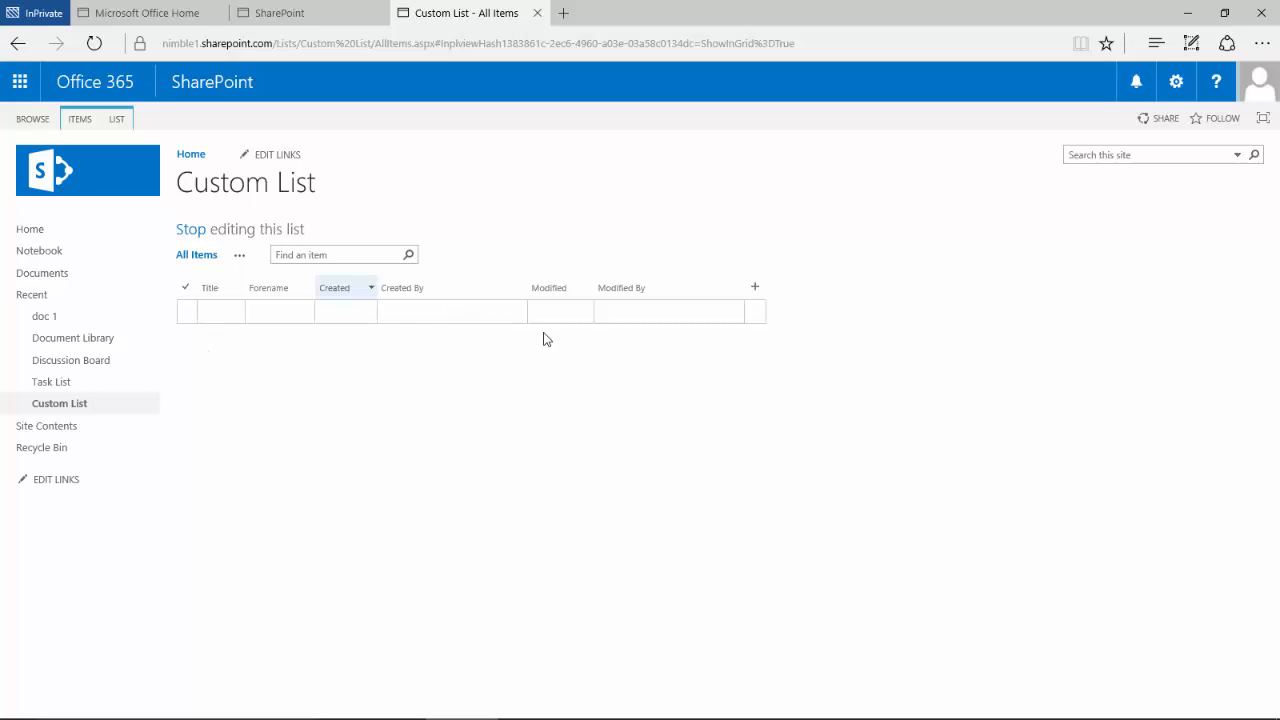
left_click(190, 232)
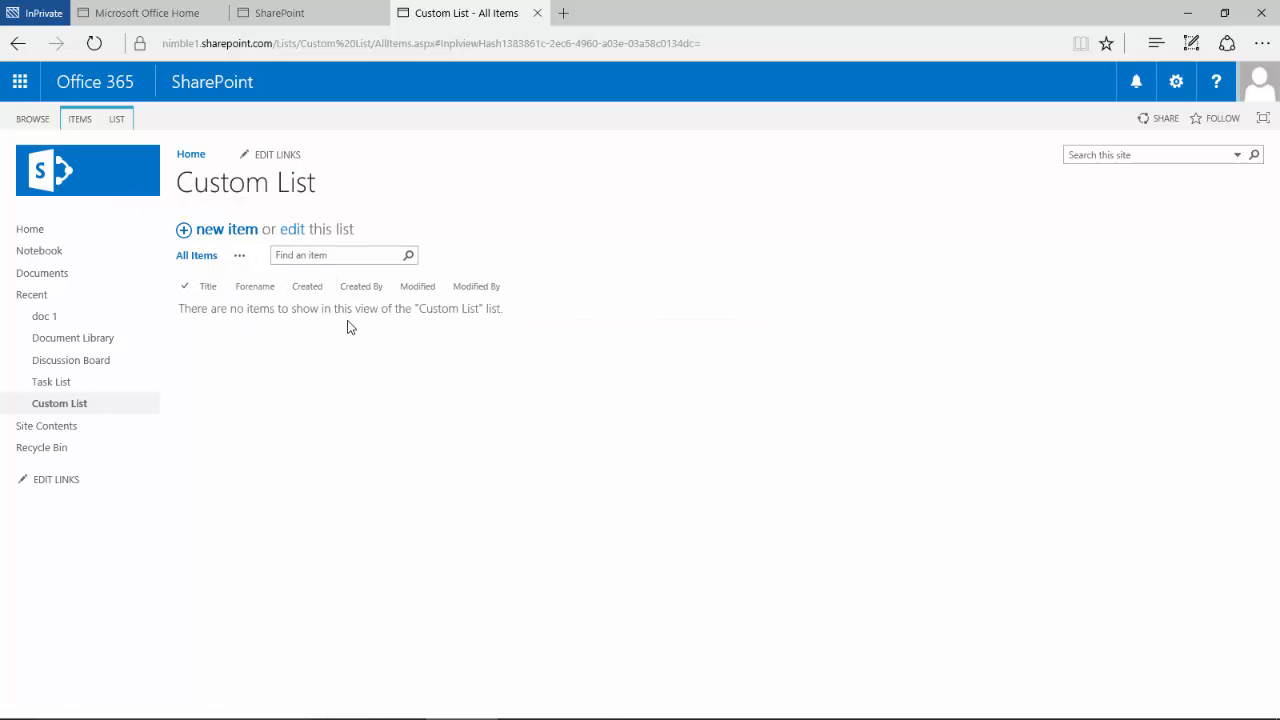
left_click(117, 120)
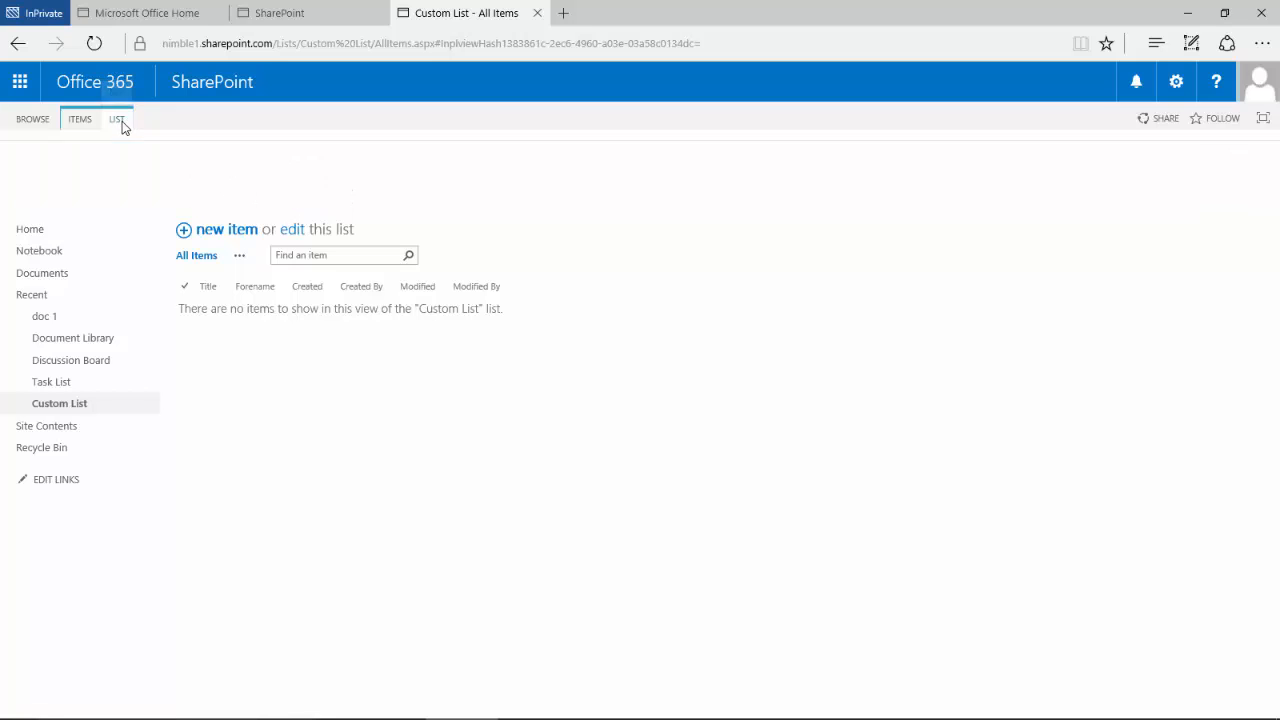
left_click(765, 164)
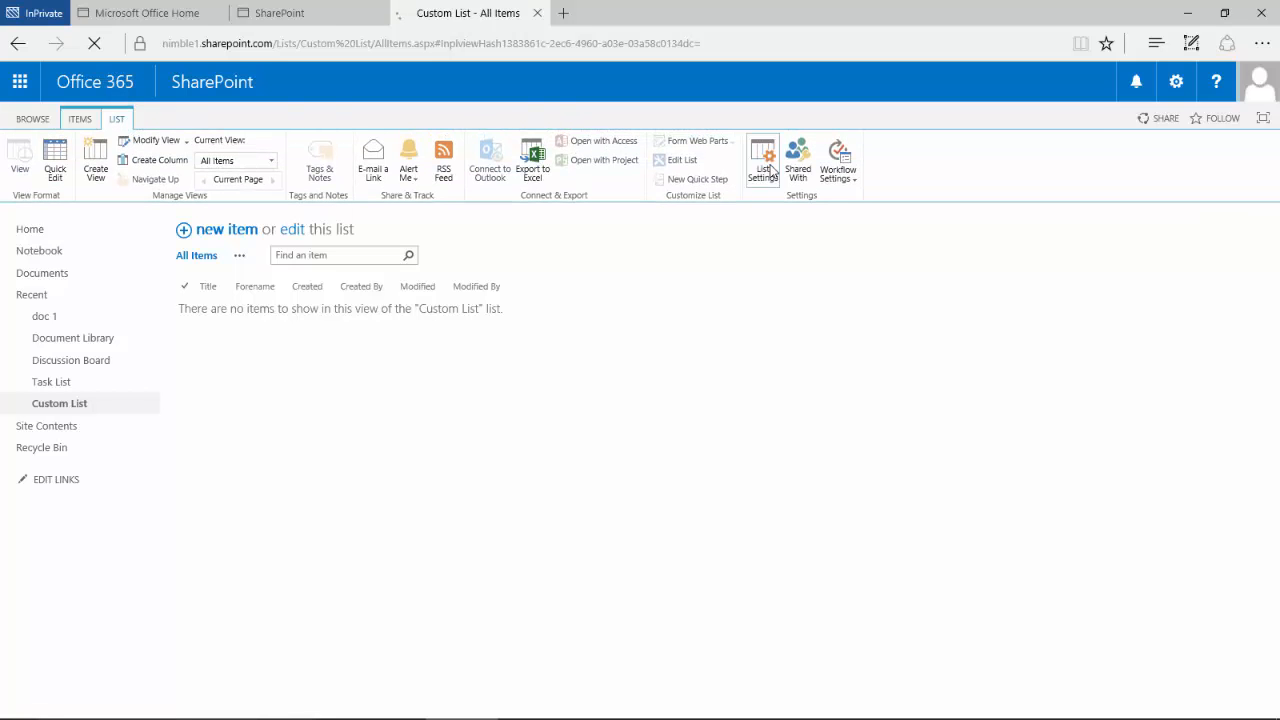
scroll(329, 386, "down", 3)
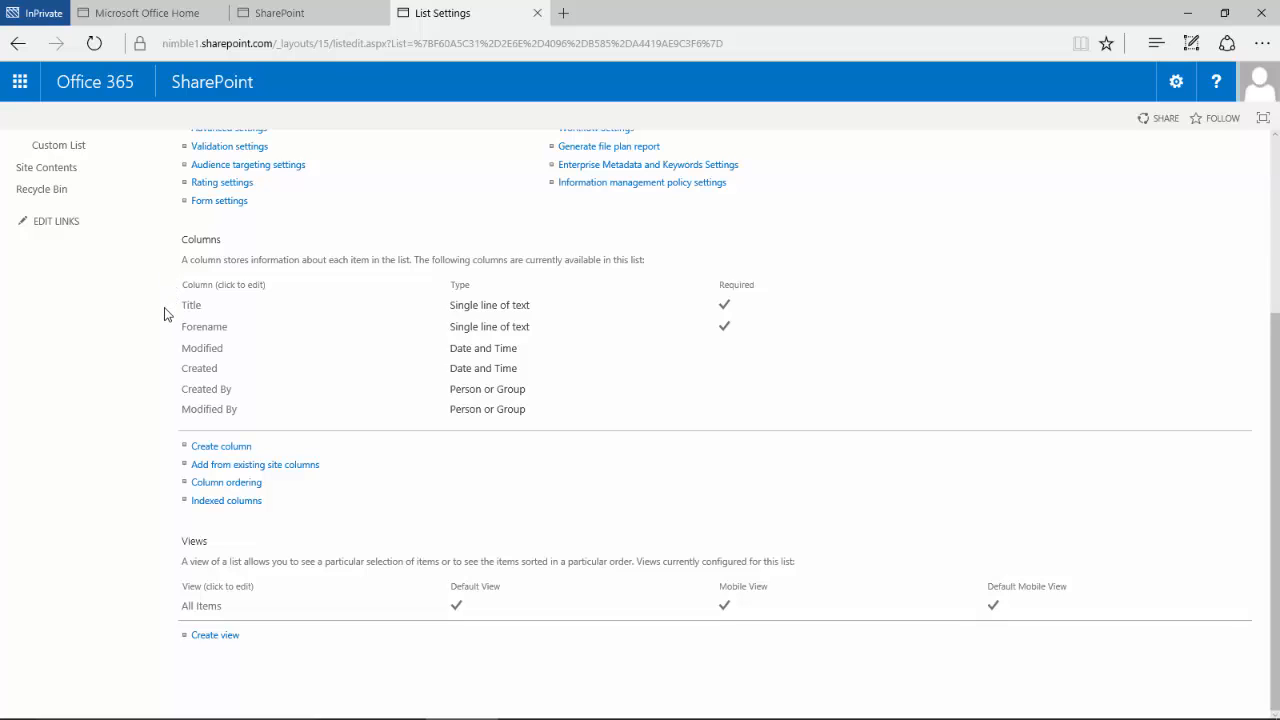
scroll(165, 314, "up", 1)
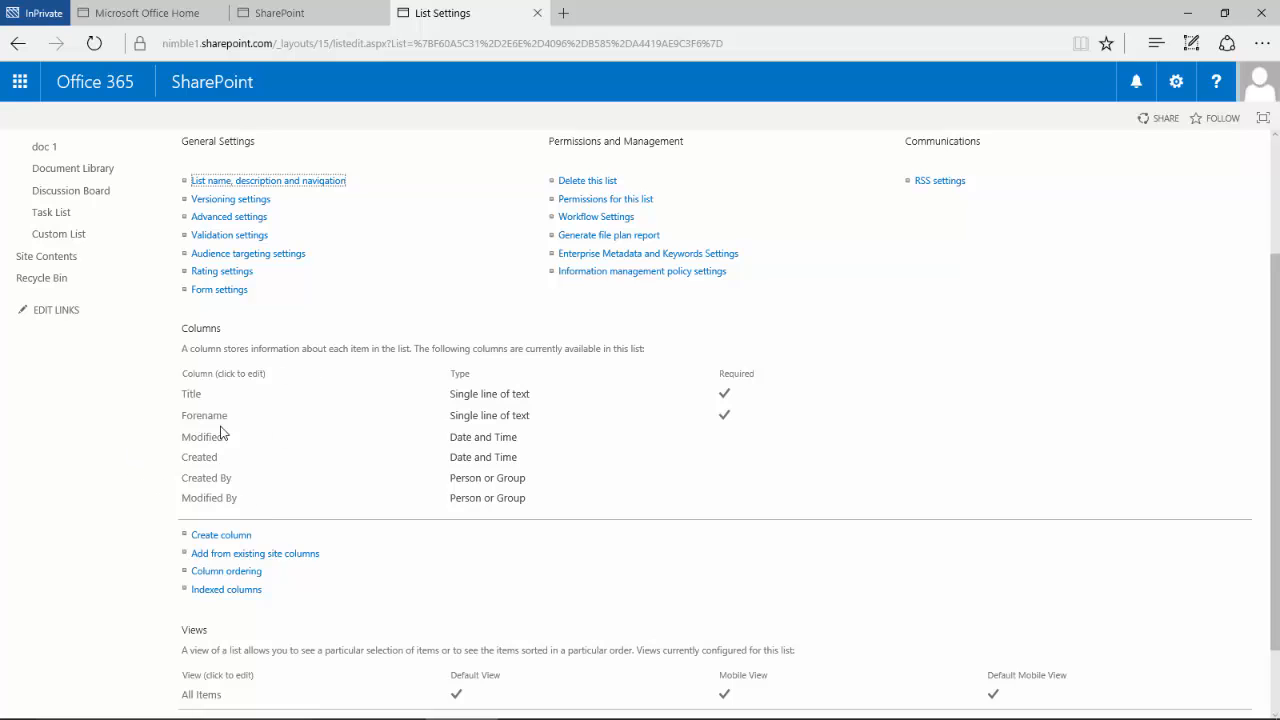
scroll(366, 463, "down", 1)
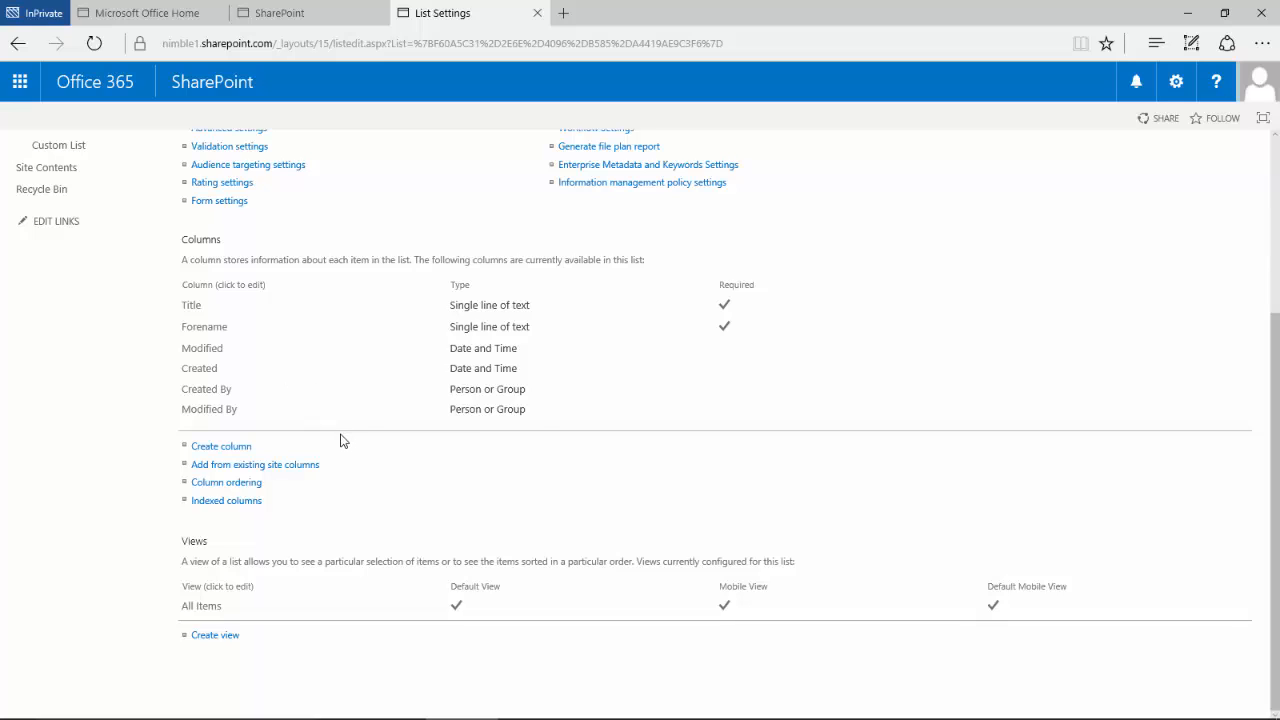
Start a new column from the Custom List's settings and name it Surname
left_click(233, 448)
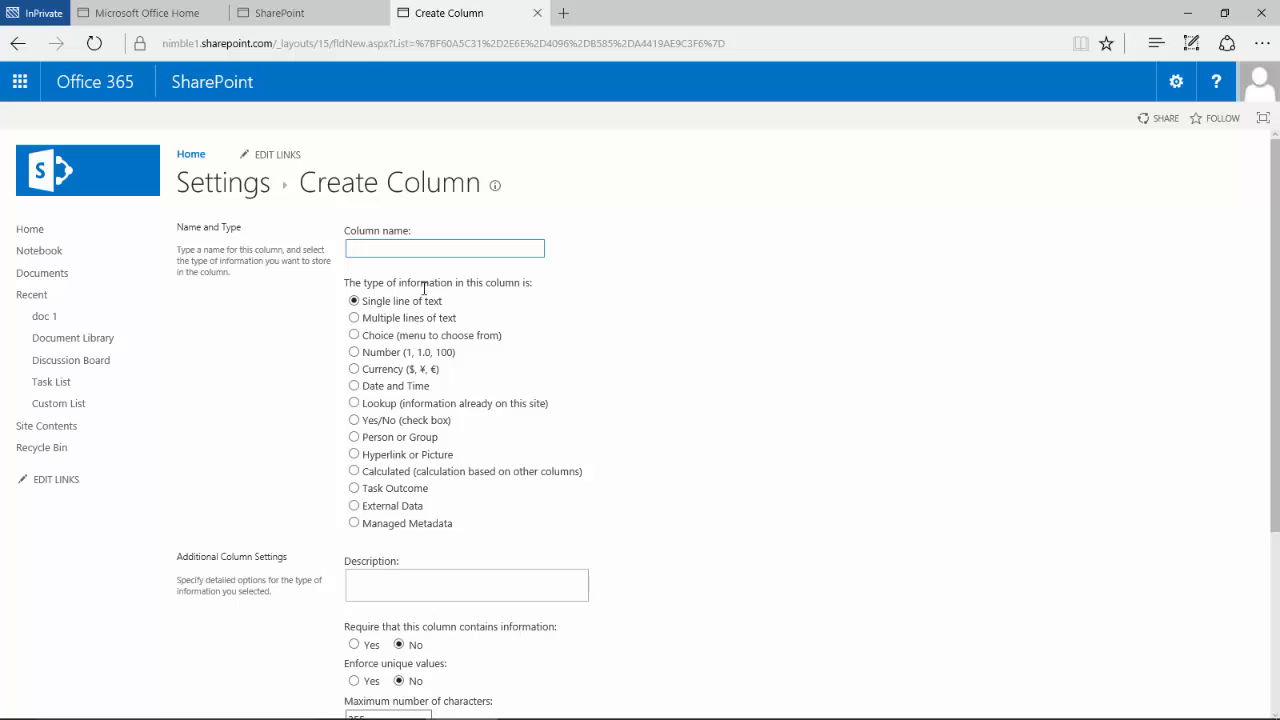
scroll(418, 410, "down", 3)
scroll(405, 502, "up", 3)
left_click(350, 247)
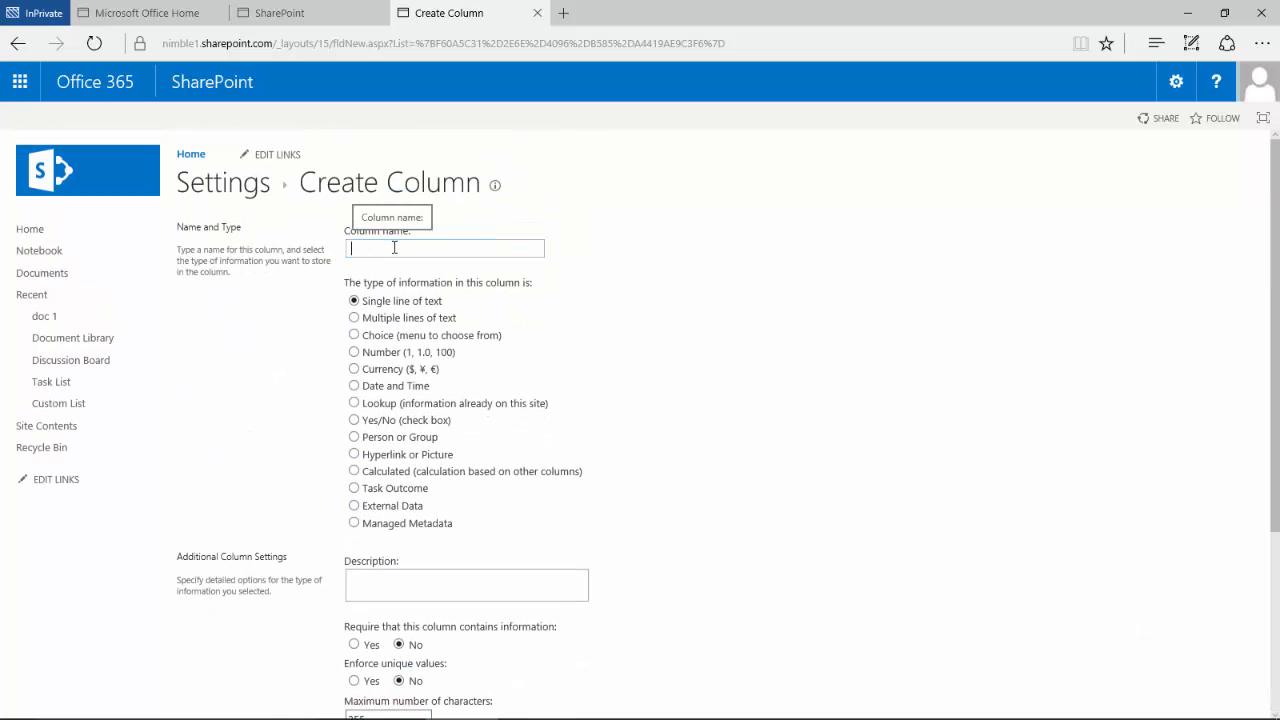
type("Surname")
Enter "Last name of Employee" as the Surname column's description
scroll(300, 417, "down", 3)
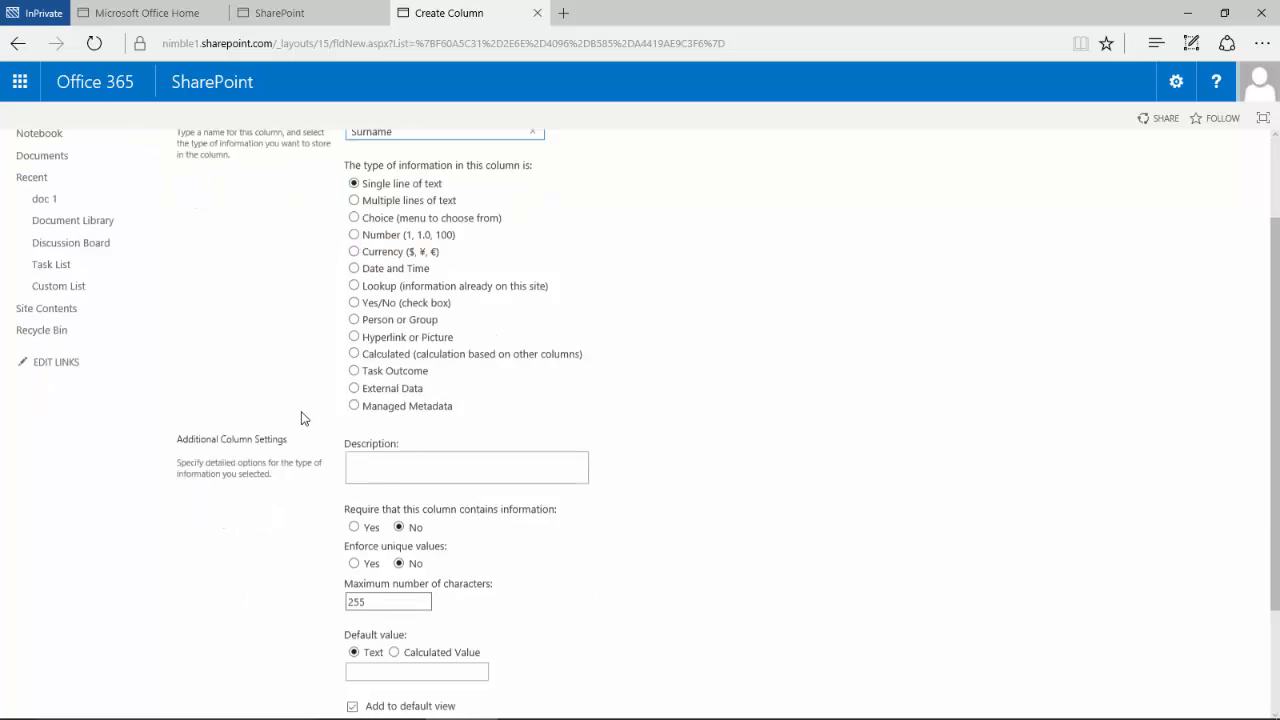
scroll(513, 293, "up", 2)
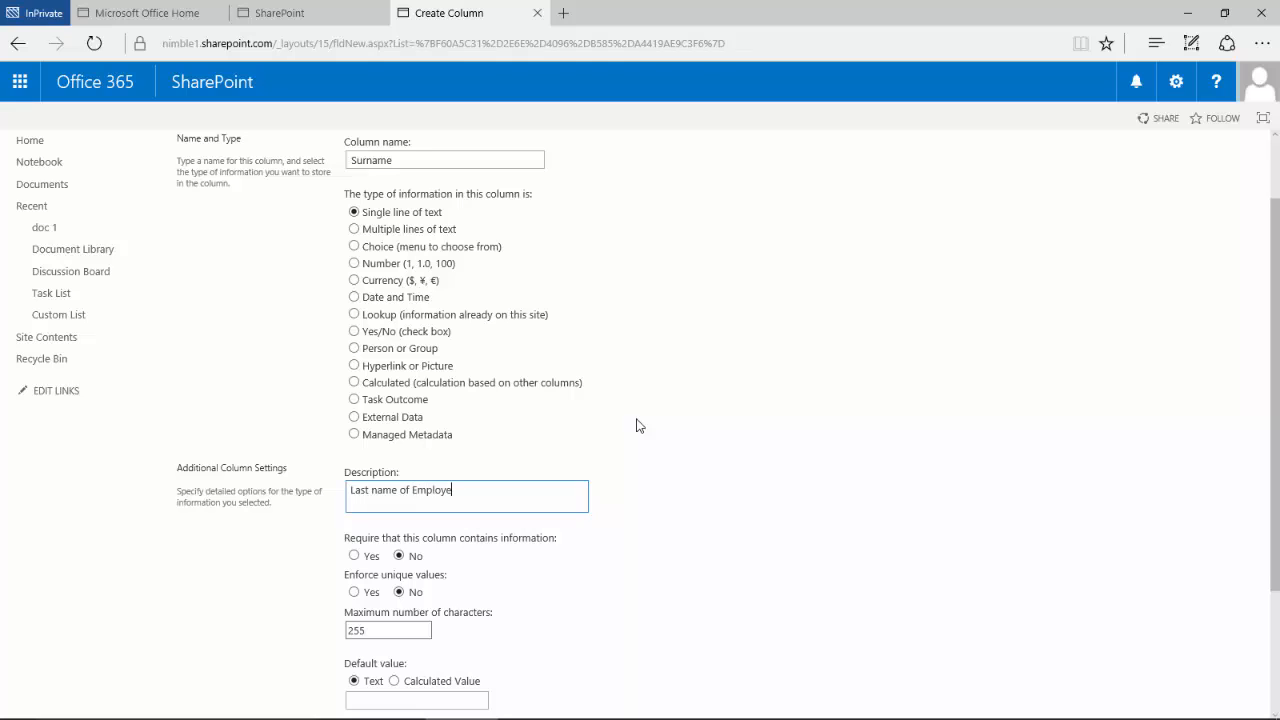
type("e")
left_click(313, 556)
Require that the Surname column contains information, and create the column
scroll(314, 557, "down", 2)
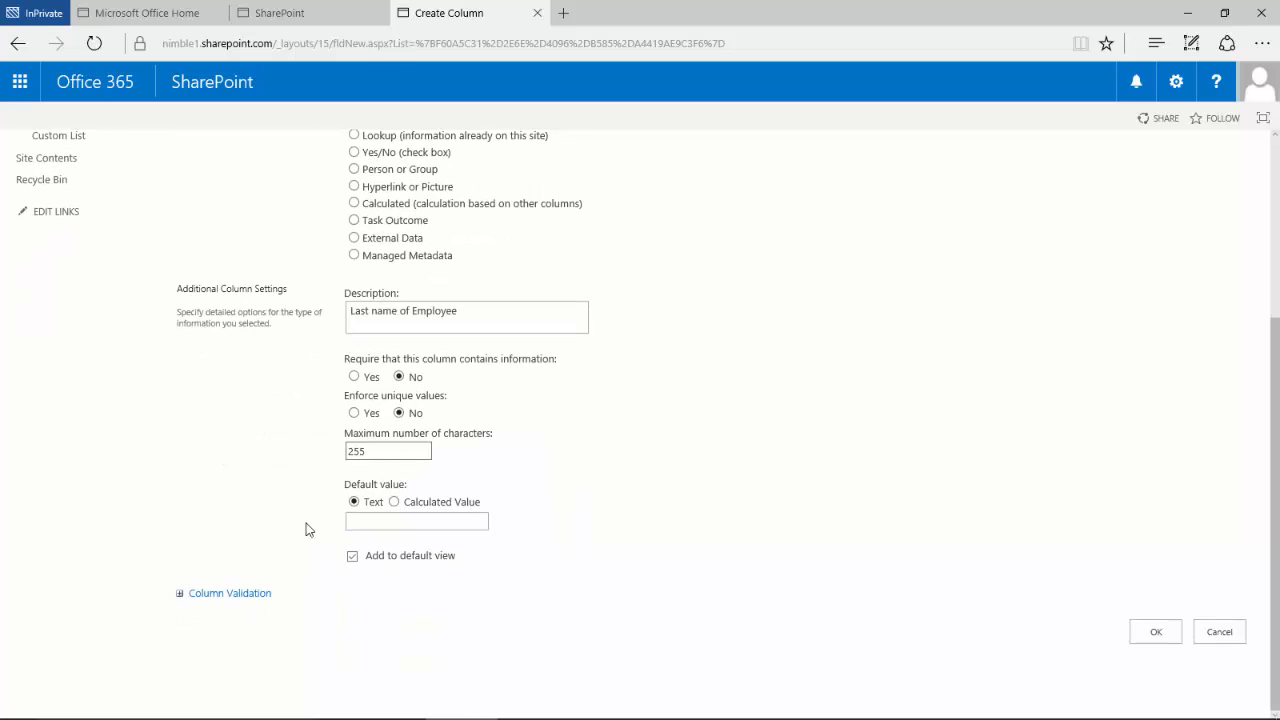
left_click(355, 376)
left_click(1146, 628)
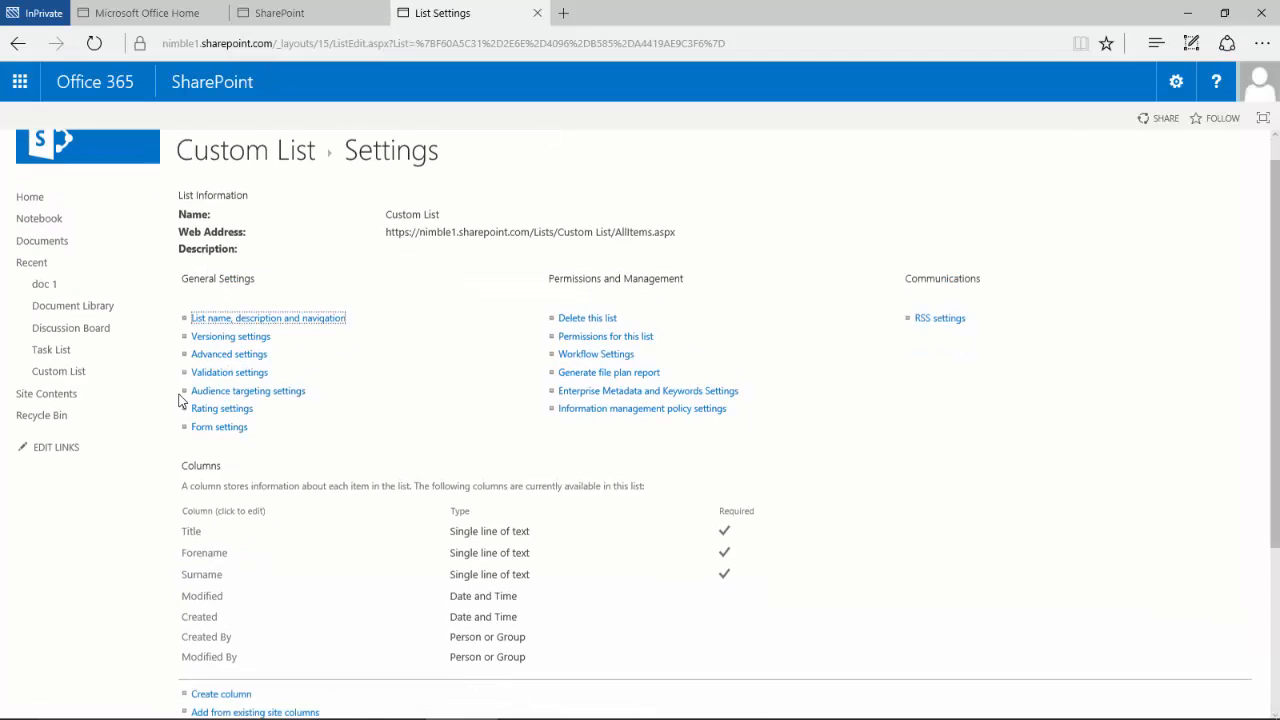
Check the updated columns in the list settings and return to the Custom List
scroll(320, 462, "down", 3)
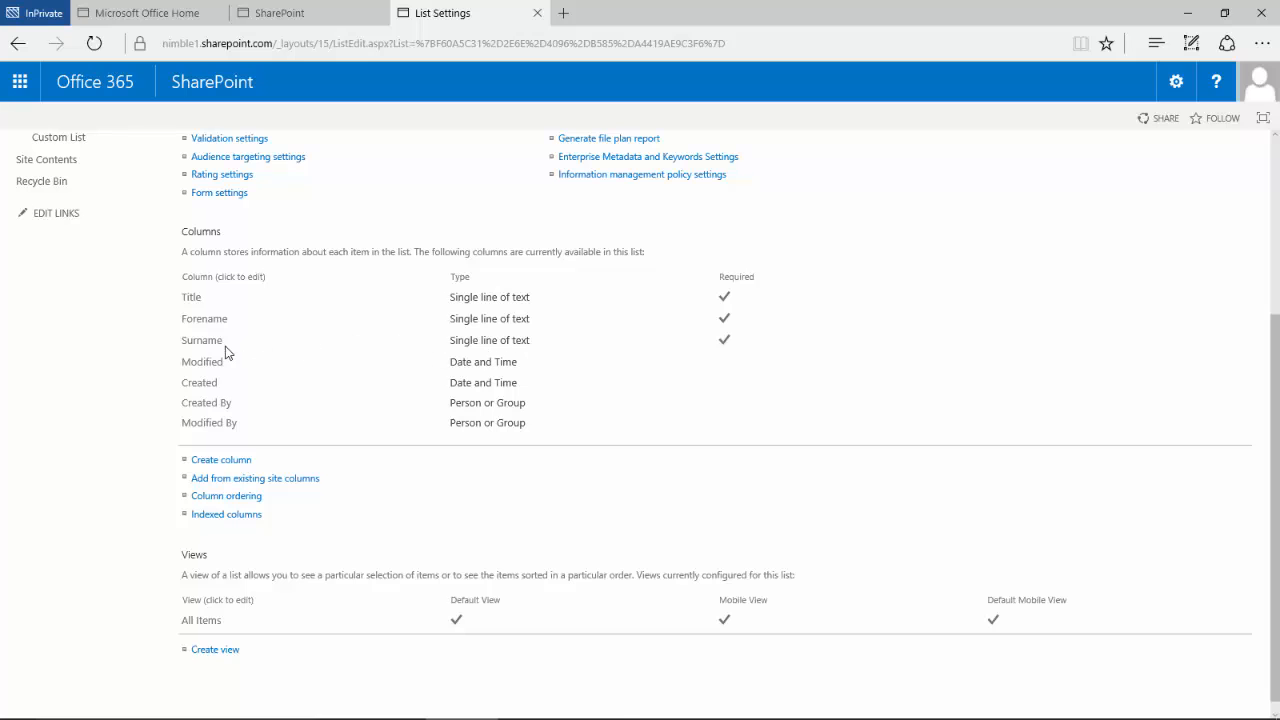
scroll(280, 370, "up", 3)
left_click(263, 190)
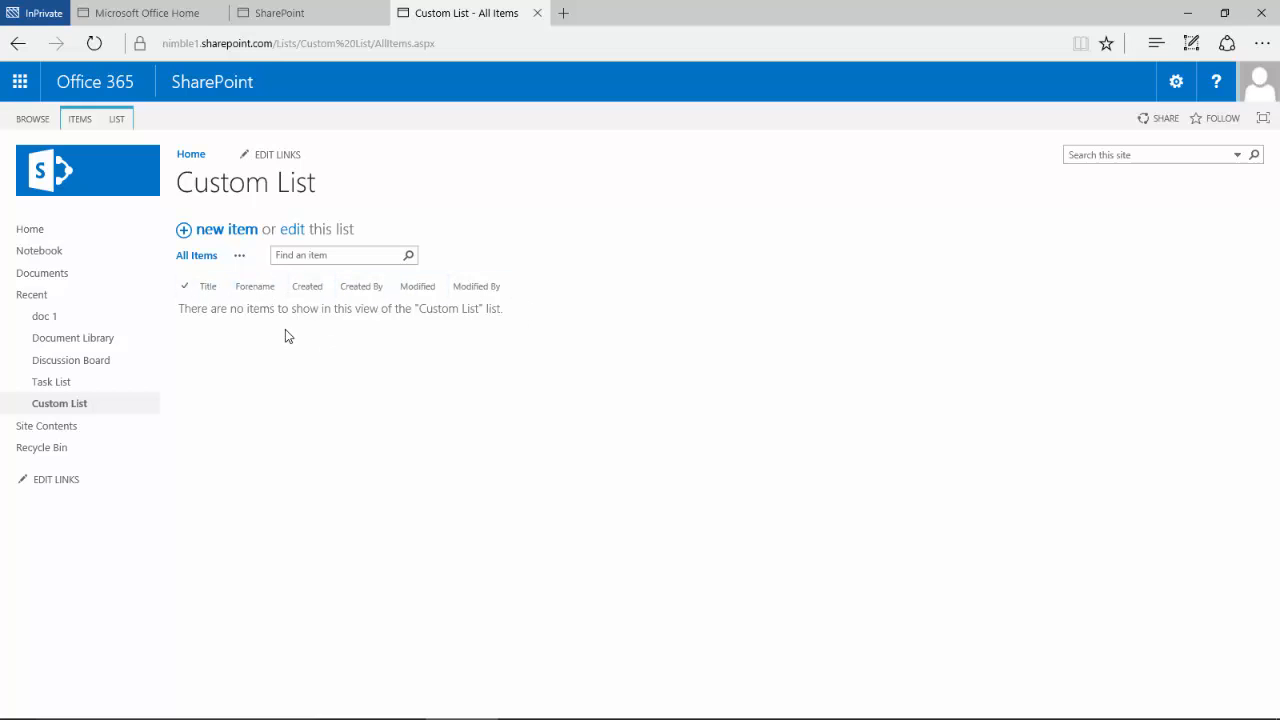
Modify the All Items view to display the Surname column, and save the view
left_click(117, 120)
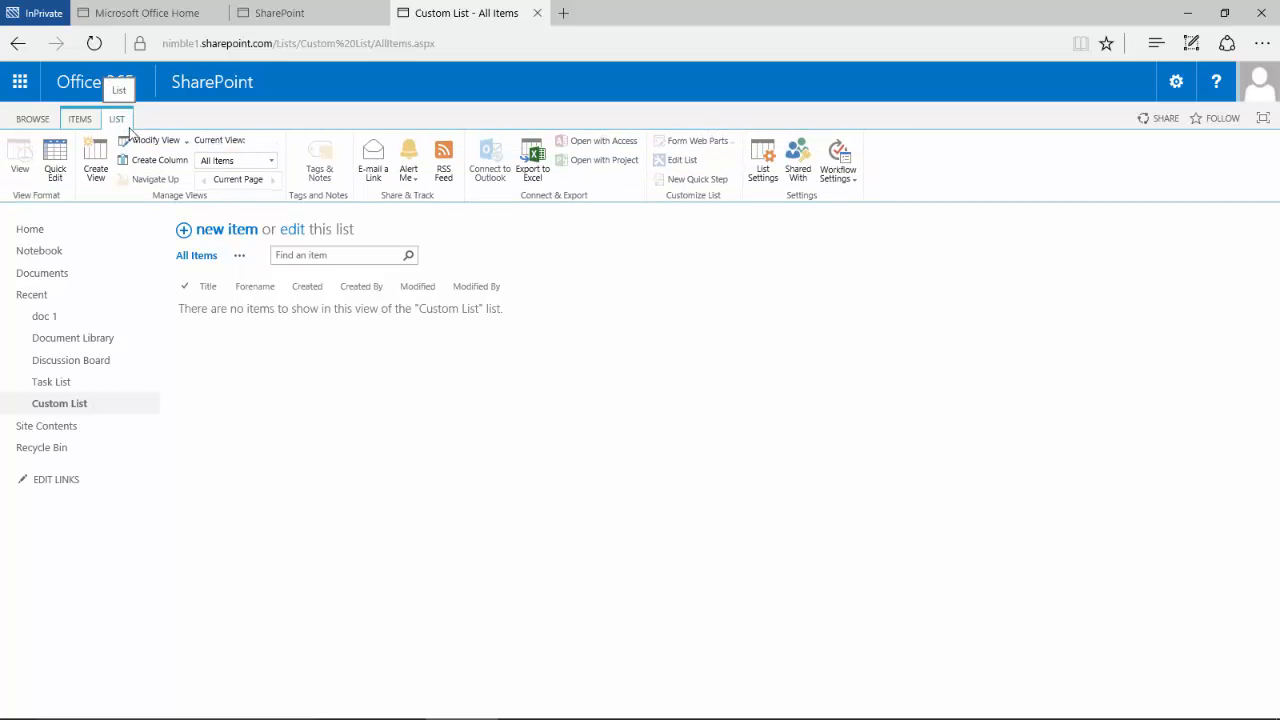
left_click(145, 141)
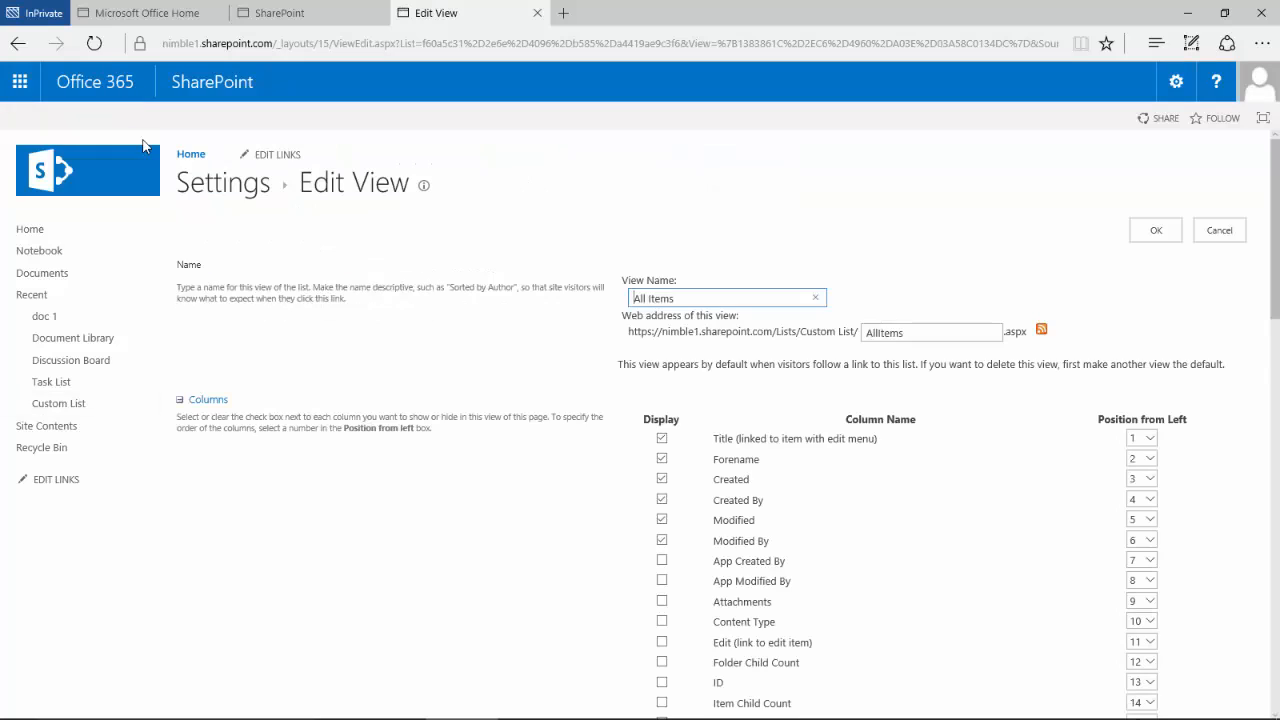
scroll(843, 409, "down", 3)
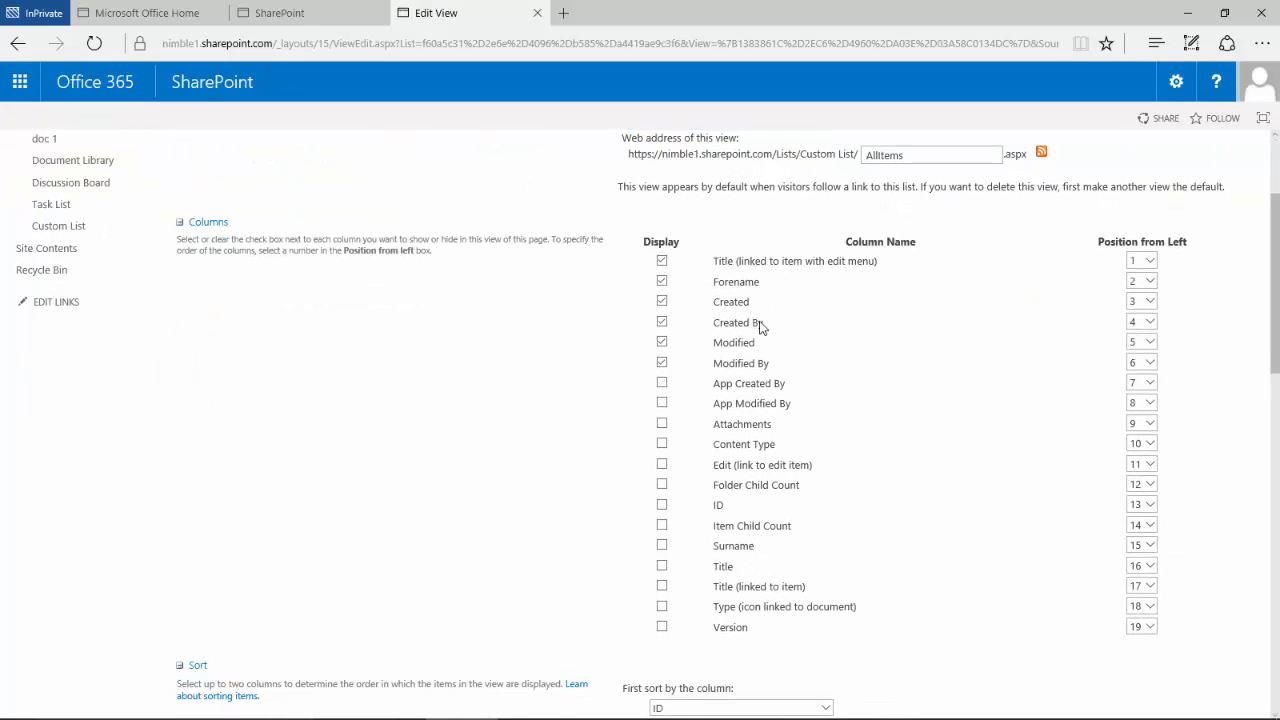
scroll(748, 470, "down", 1)
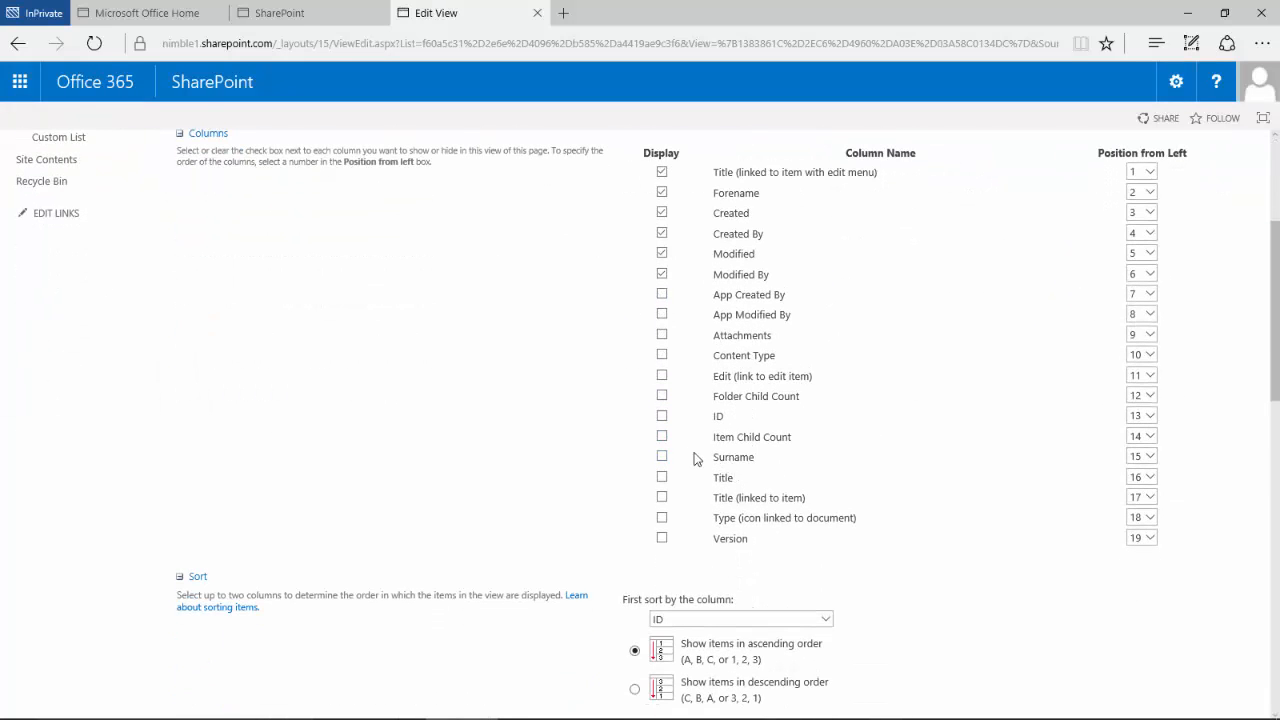
left_click(662, 458)
scroll(940, 330, "up", 3)
left_click(1150, 234)
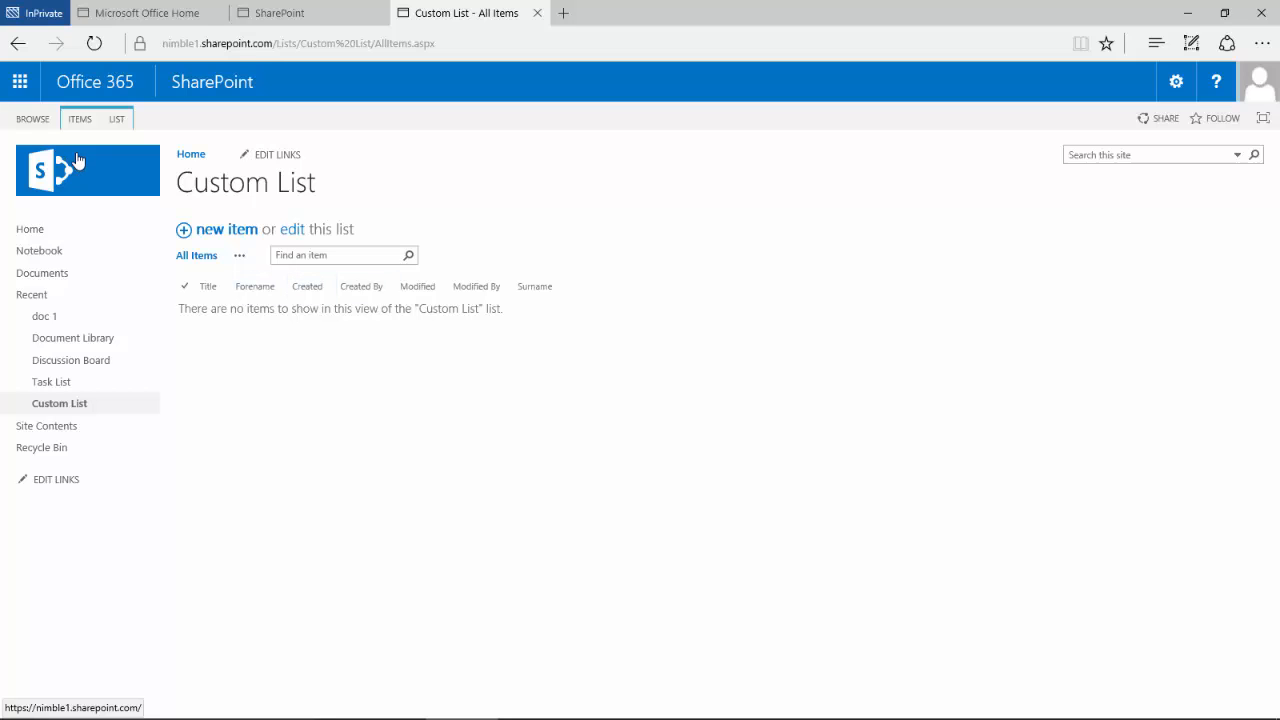
Move the Surname column to position 3 from the left in the All Items view, and save the view
left_click(117, 119)
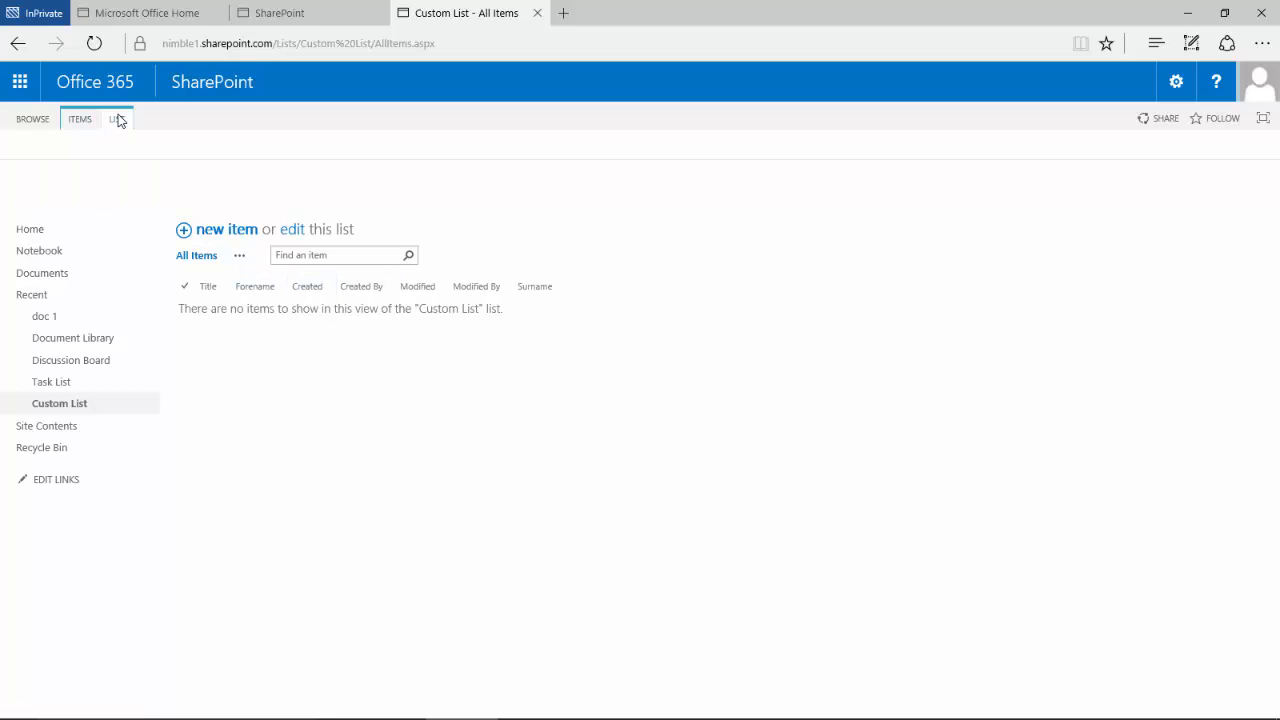
left_click(149, 143)
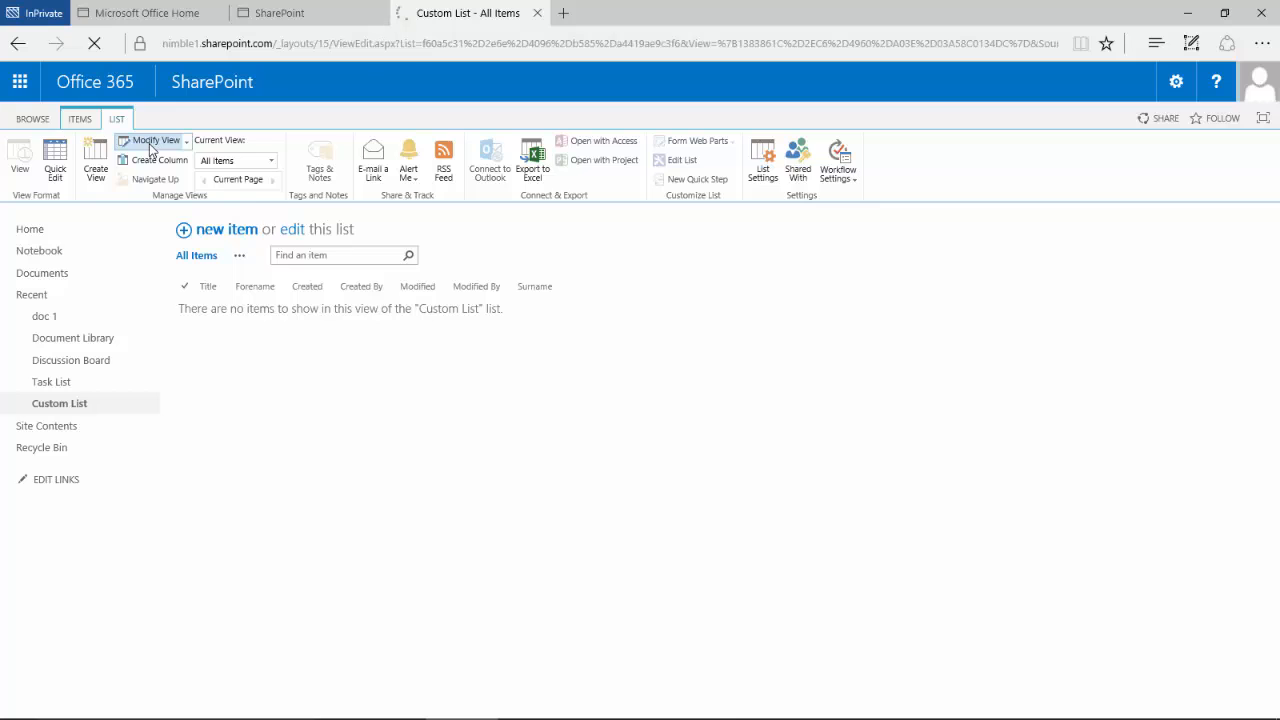
scroll(809, 480, "down", 3)
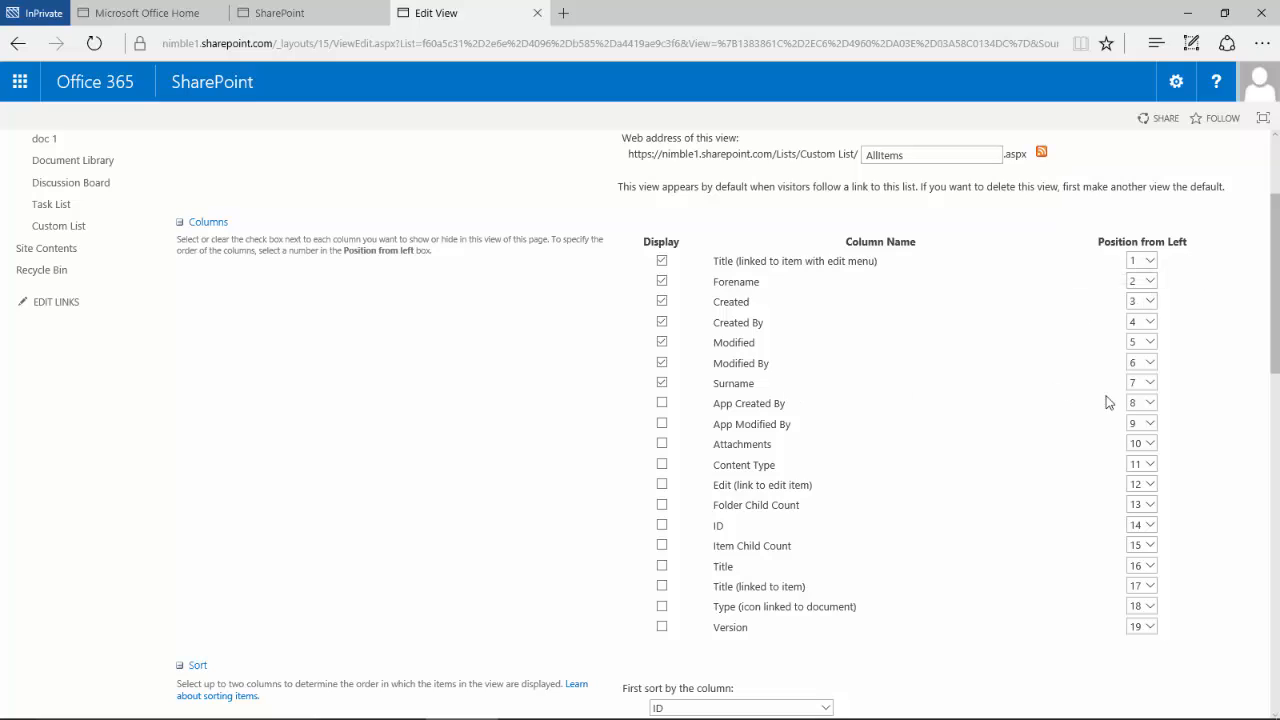
left_click(1148, 384)
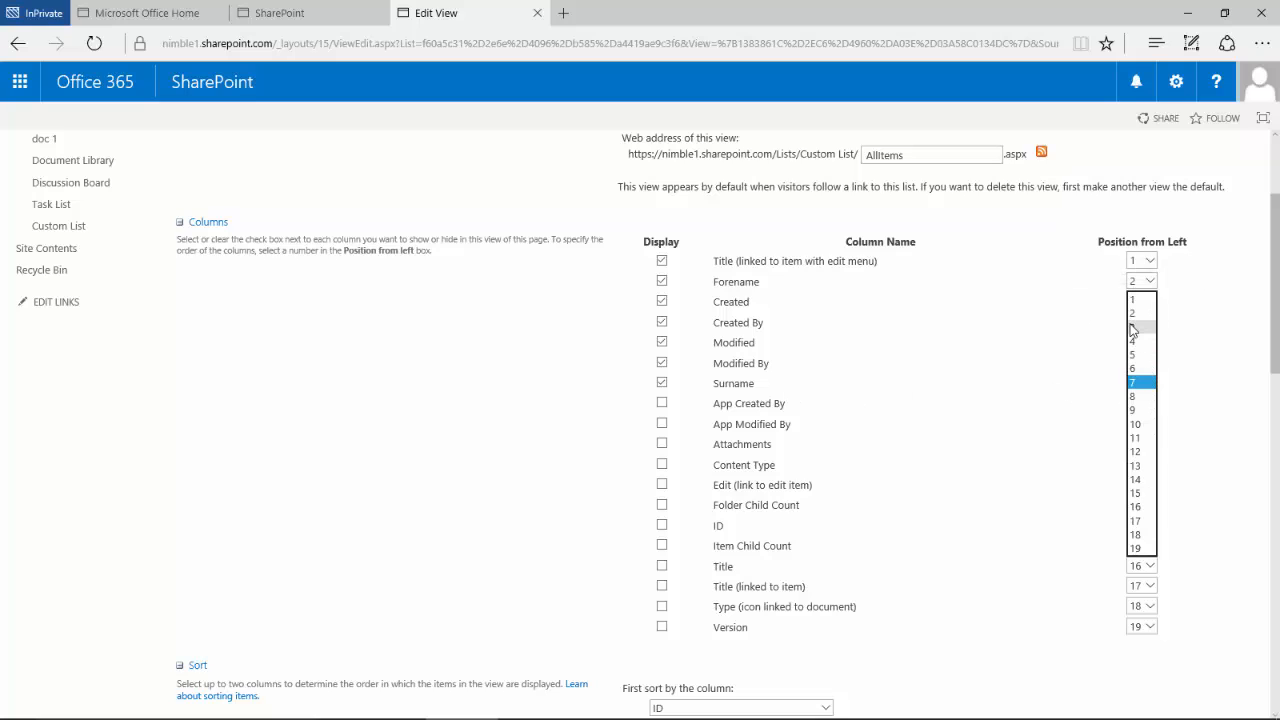
left_click(1133, 328)
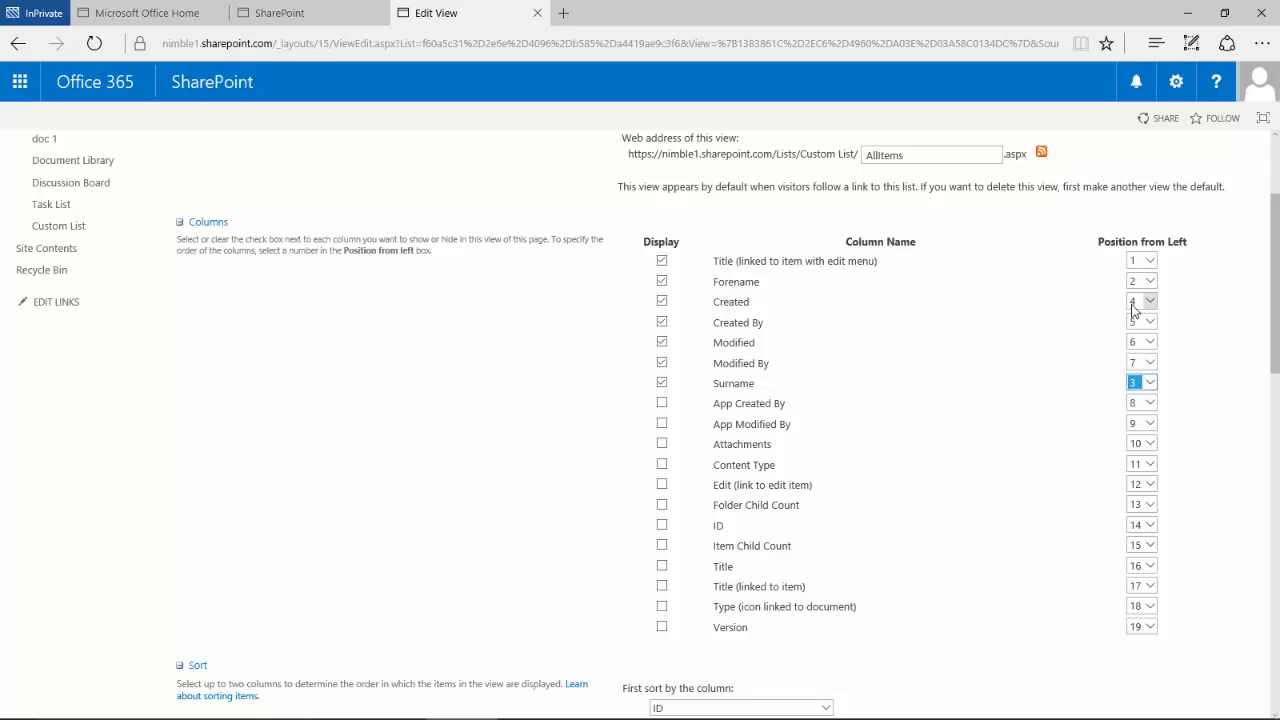
scroll(1083, 314, "up", 1)
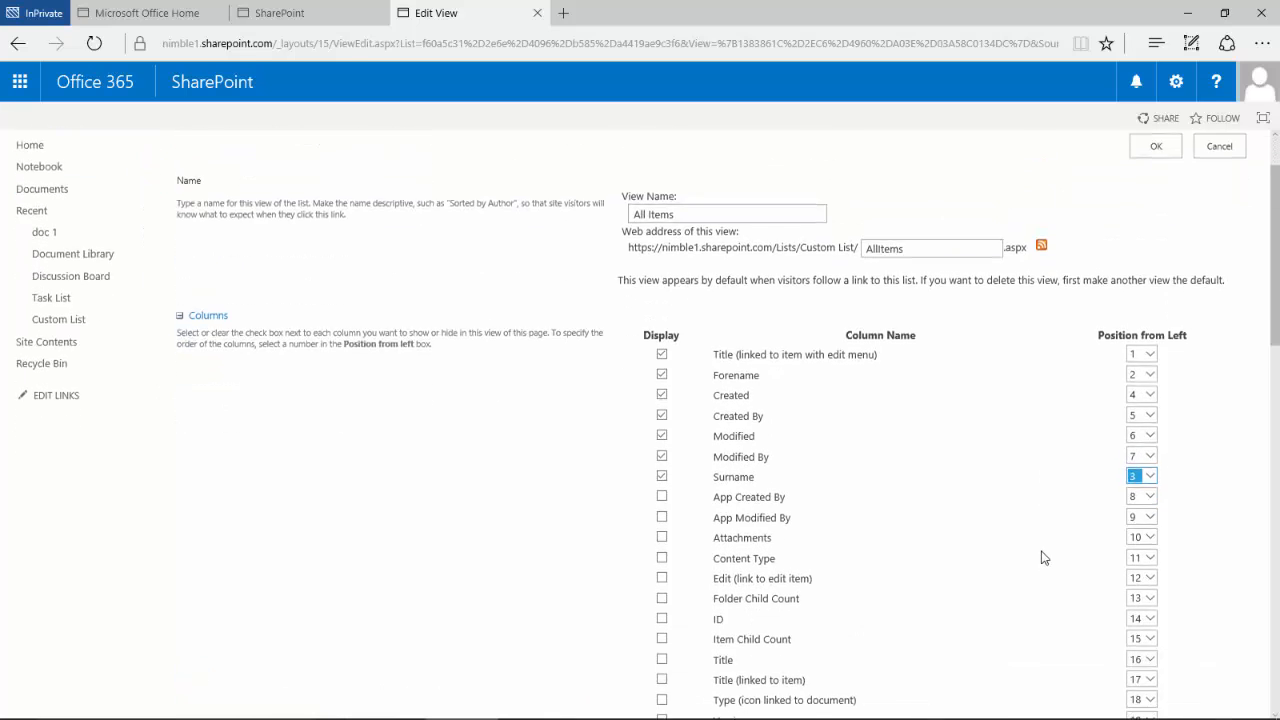
scroll(1098, 224, "up", 1)
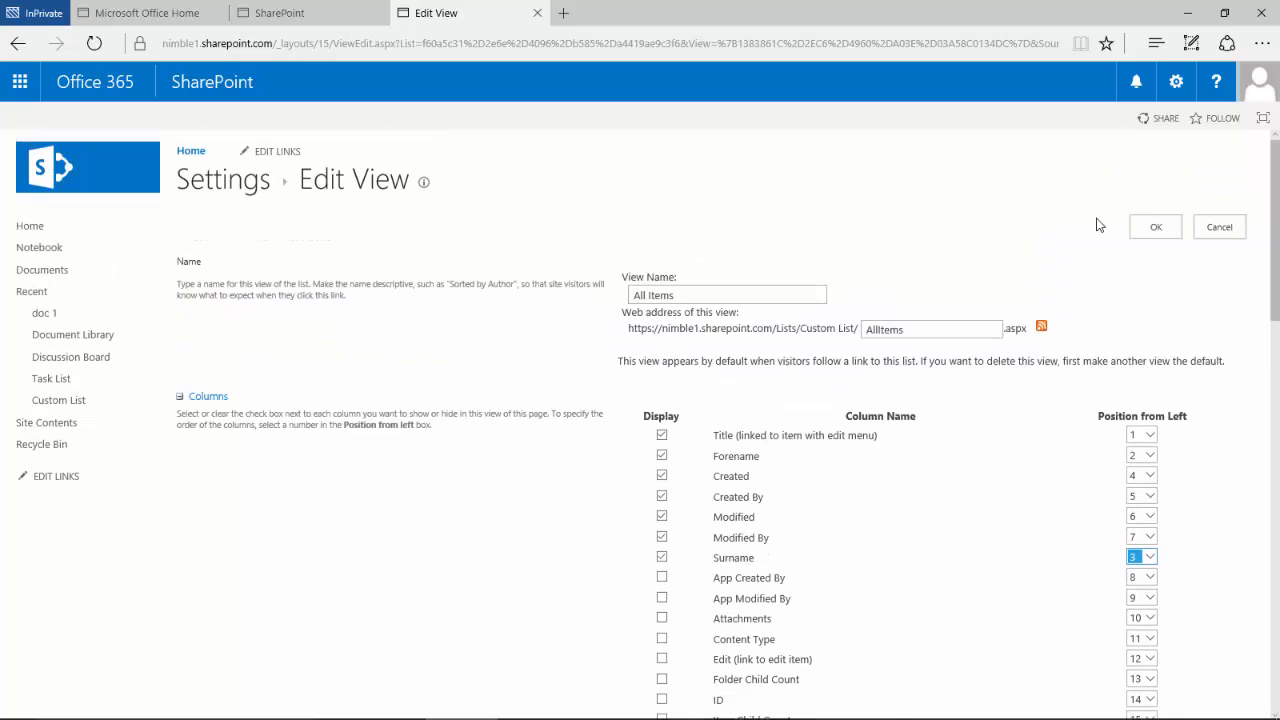
left_click(1150, 230)
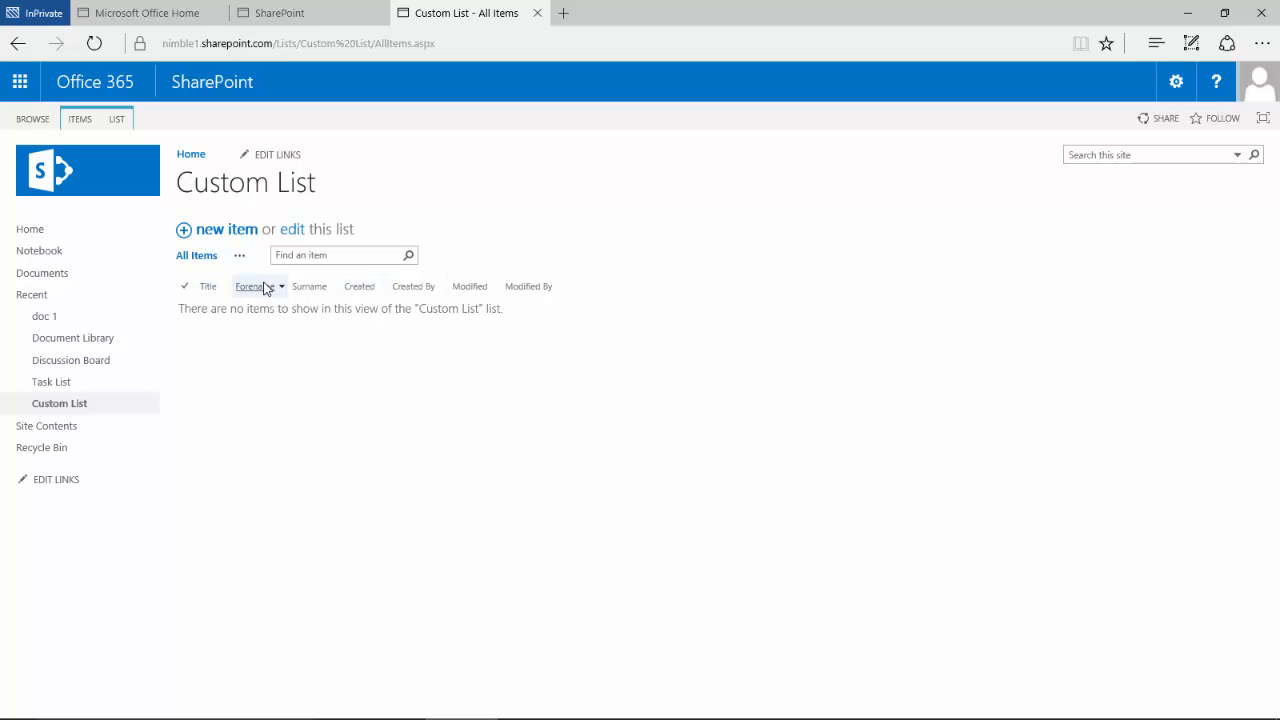
Review the column positions in the All Items view's settings, and leave them without saving
left_click(117, 120)
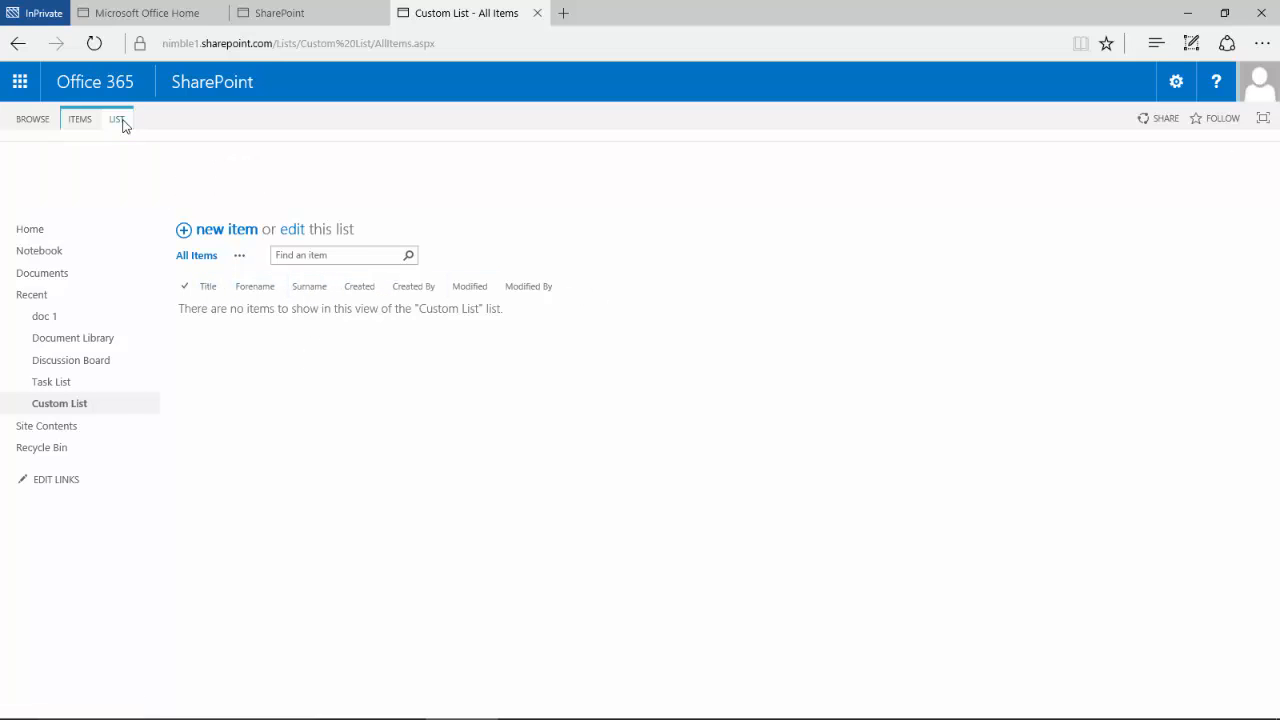
left_click(160, 145)
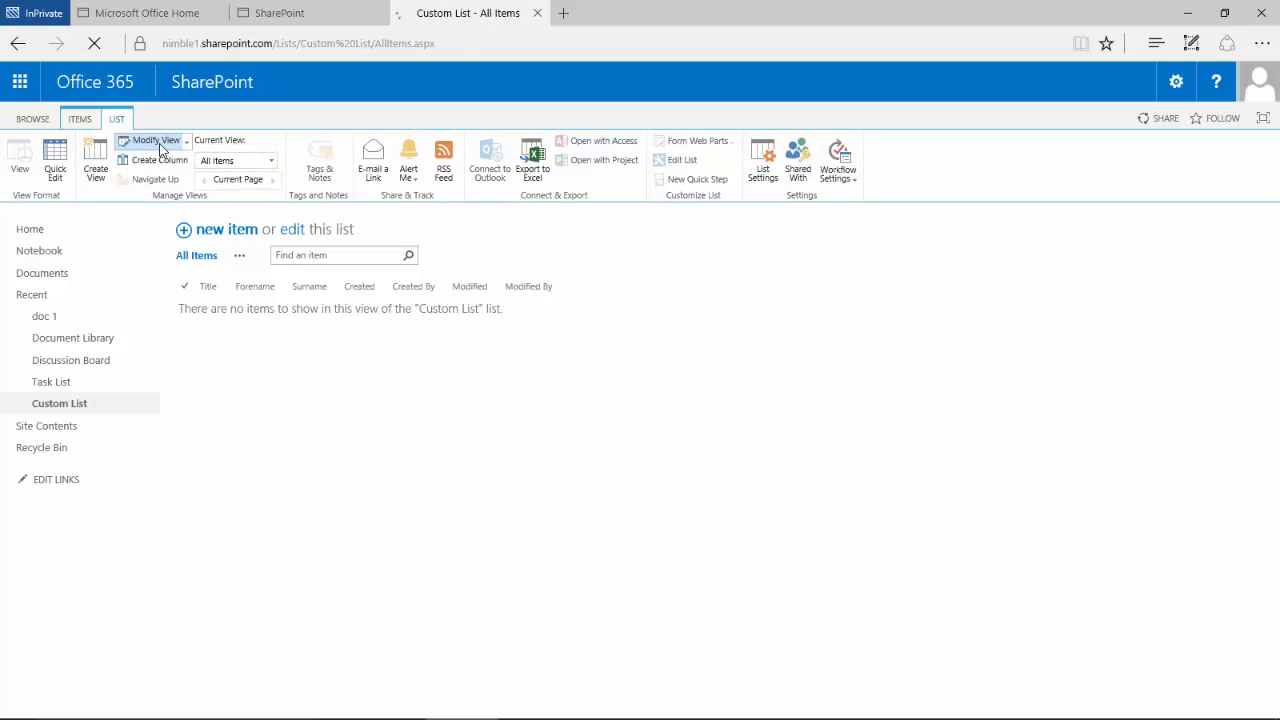
scroll(1014, 458, "down", 1)
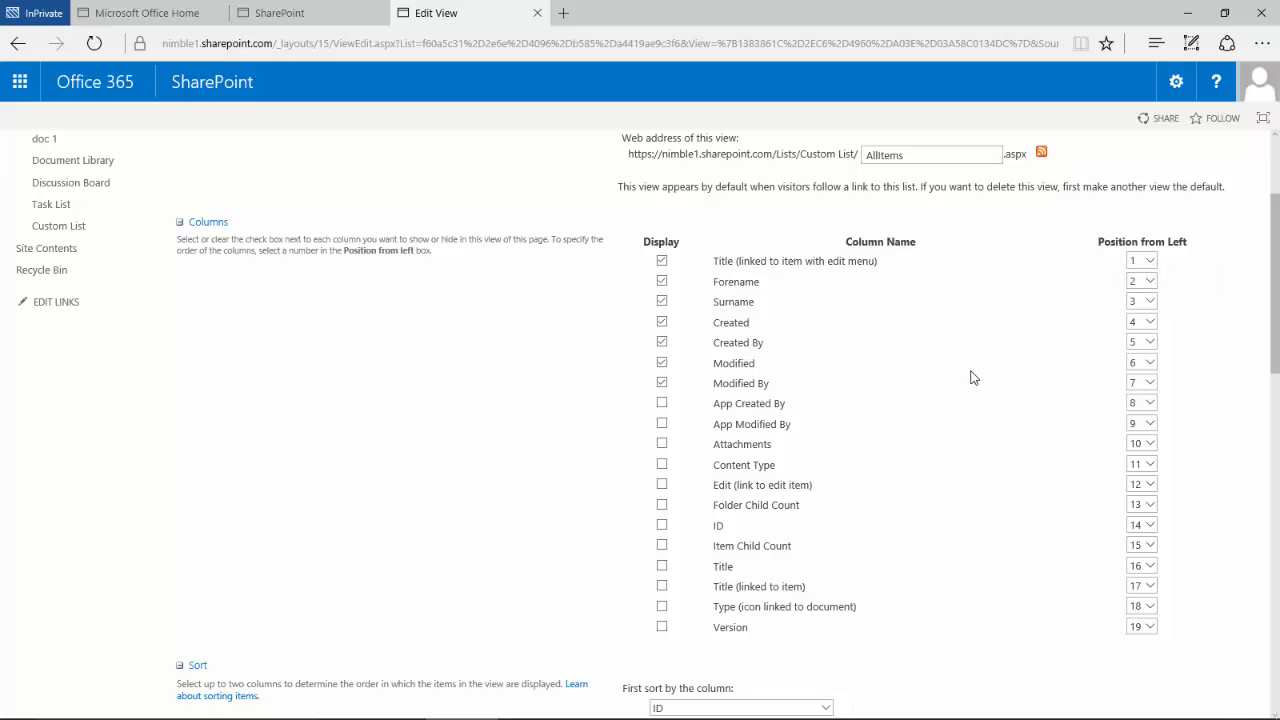
scroll(969, 378, "up", 2)
left_click(1222, 232)
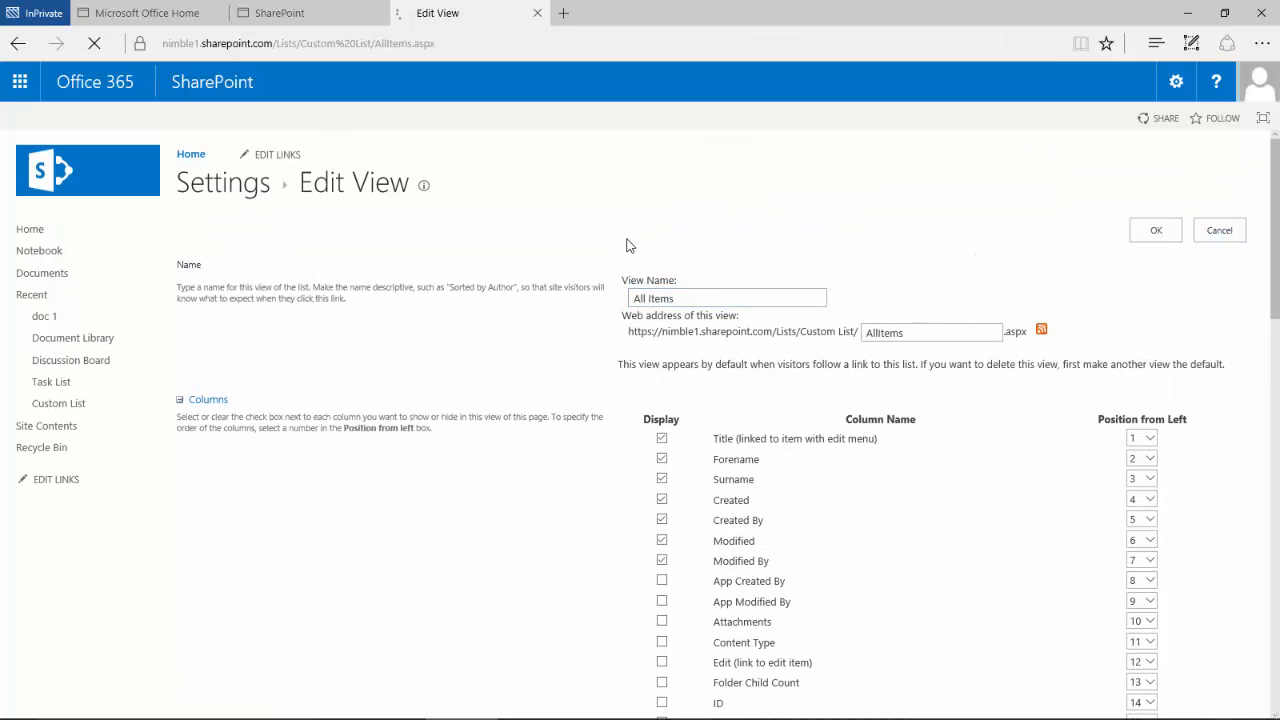